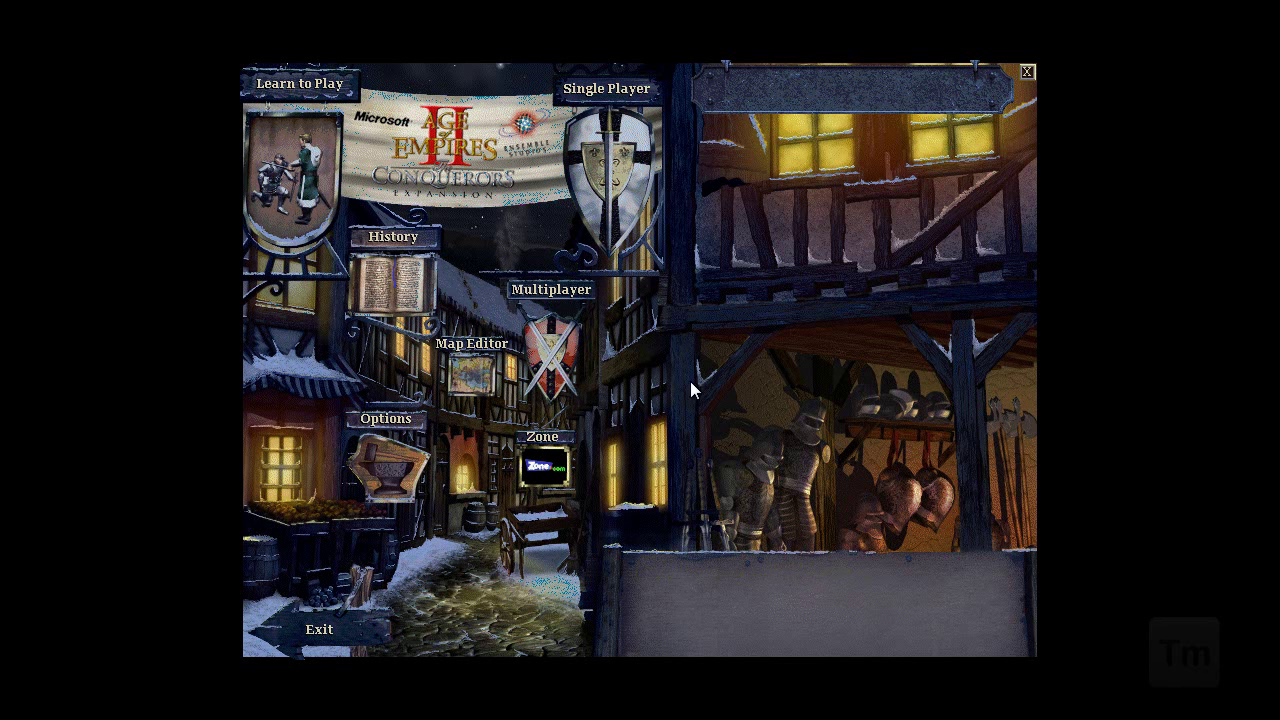
# Check the screen sizes offered in the game's options and exit the game.
pyautogui.click(408, 466)
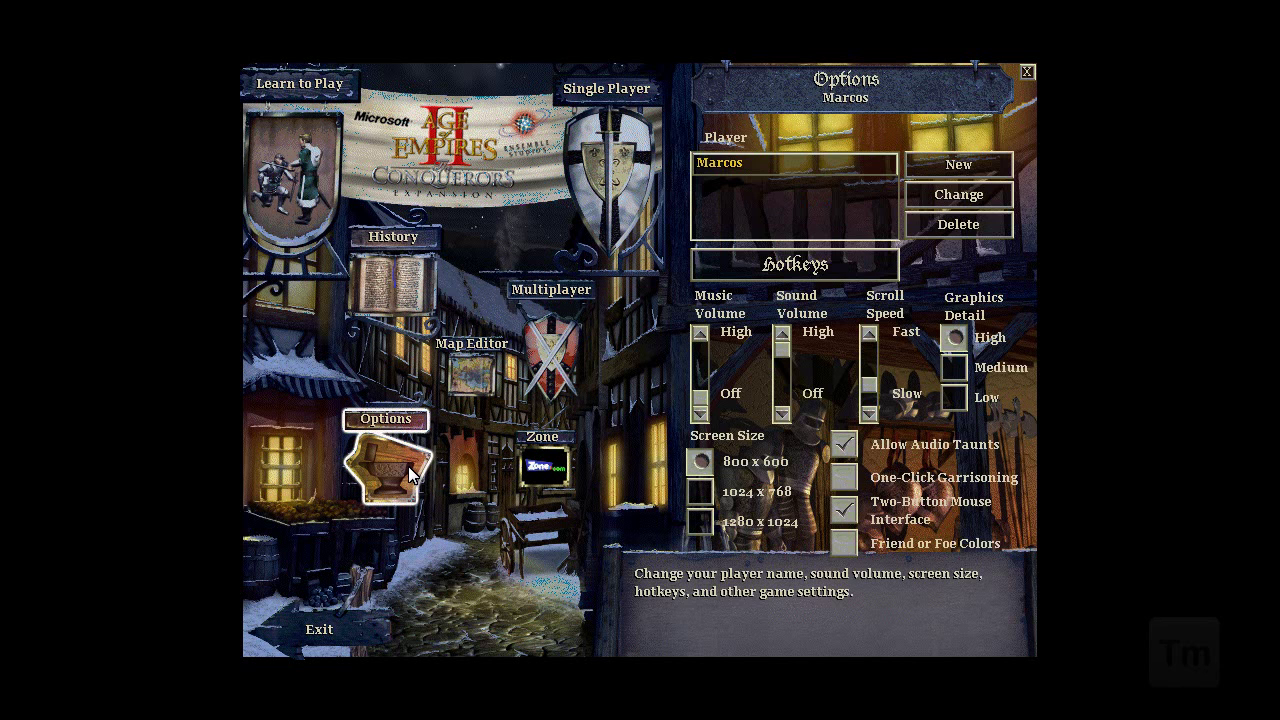
pyautogui.click(335, 627)
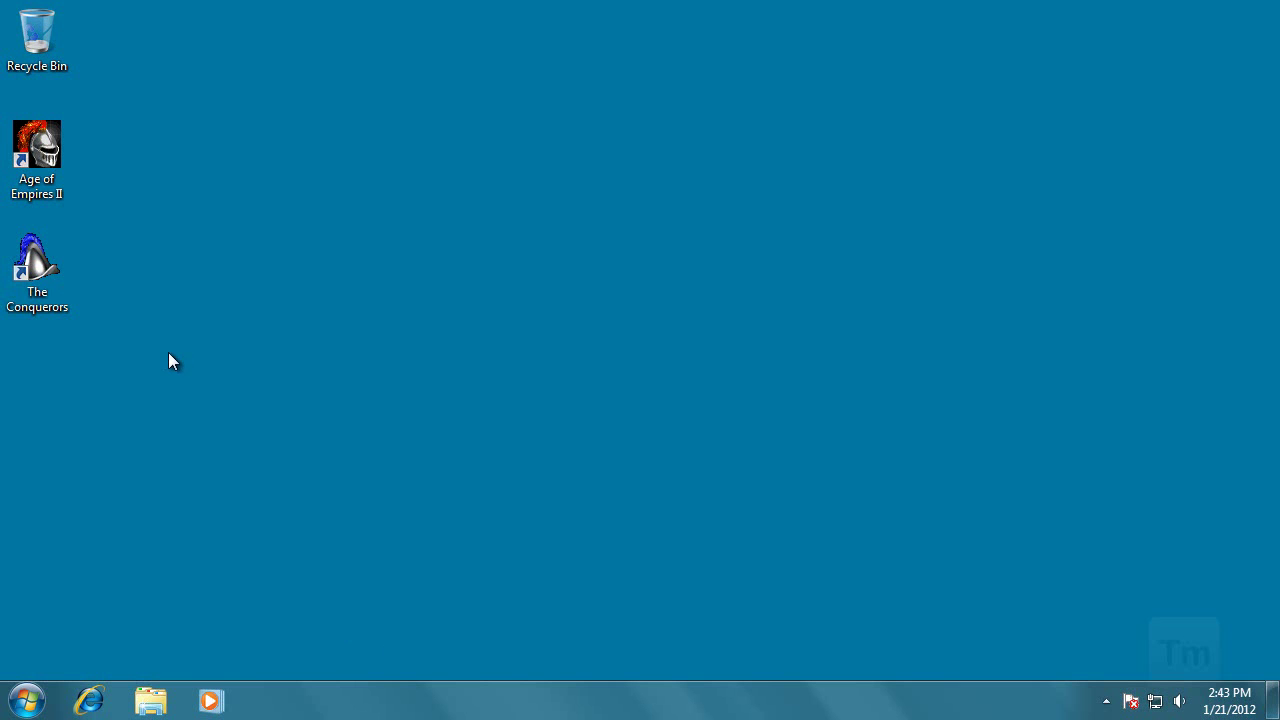
pyautogui.click(53, 291)
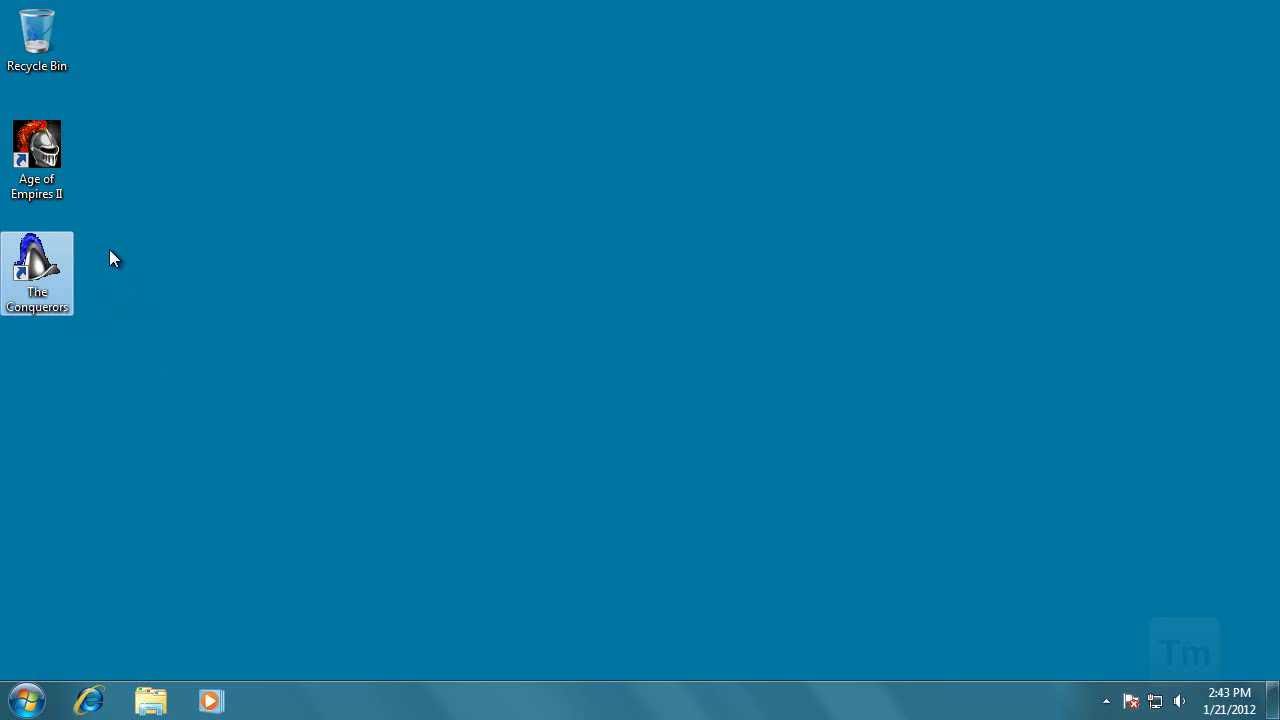
pyautogui.click(54, 156)
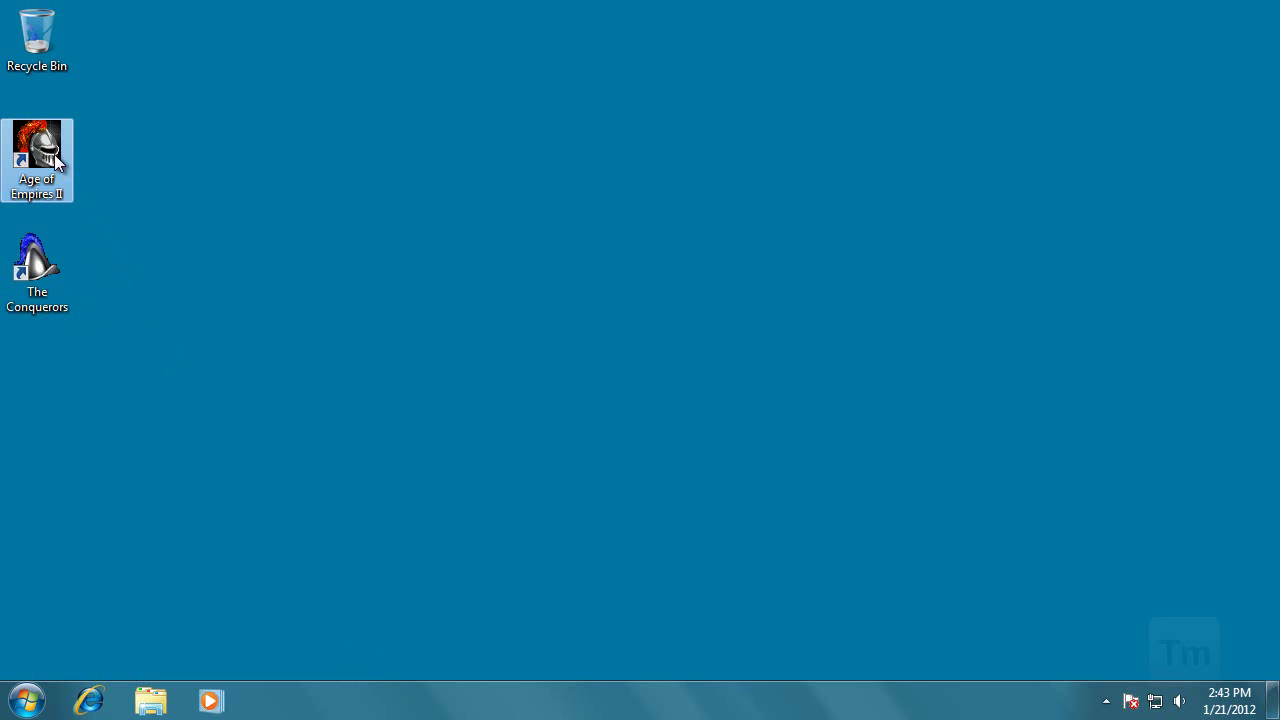
pyautogui.click(54, 274)
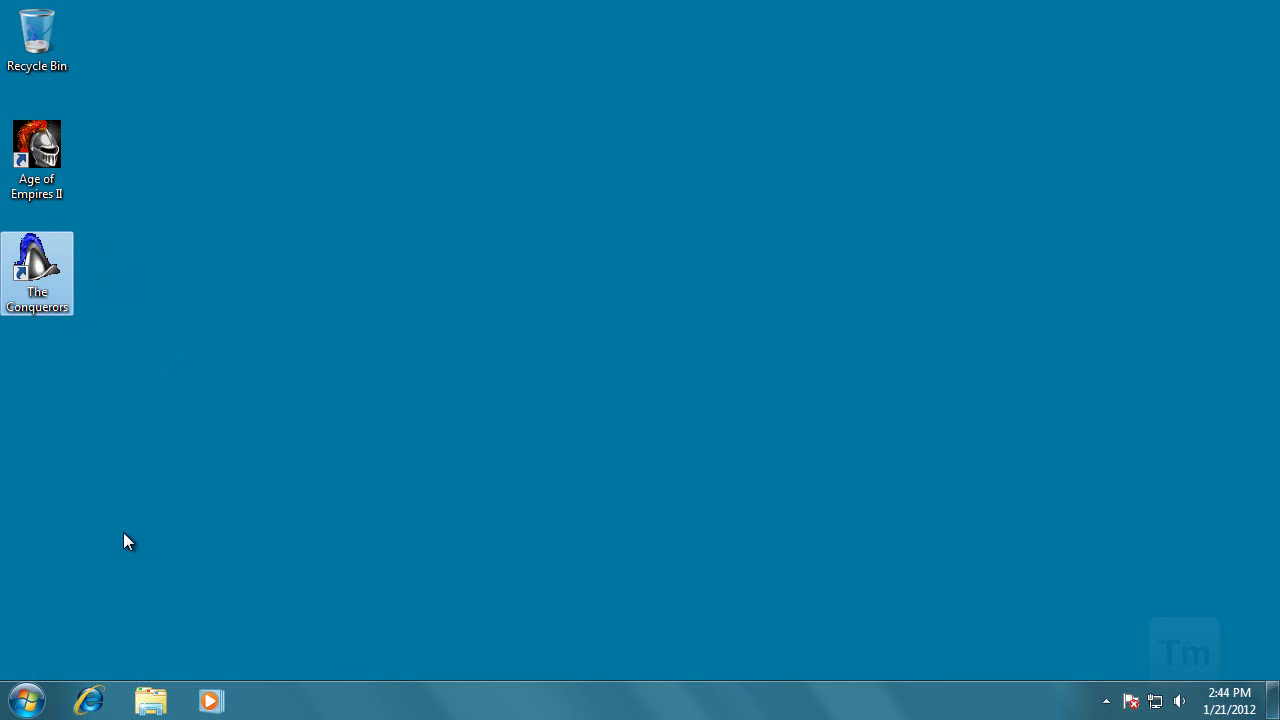
pyautogui.click(90, 703)
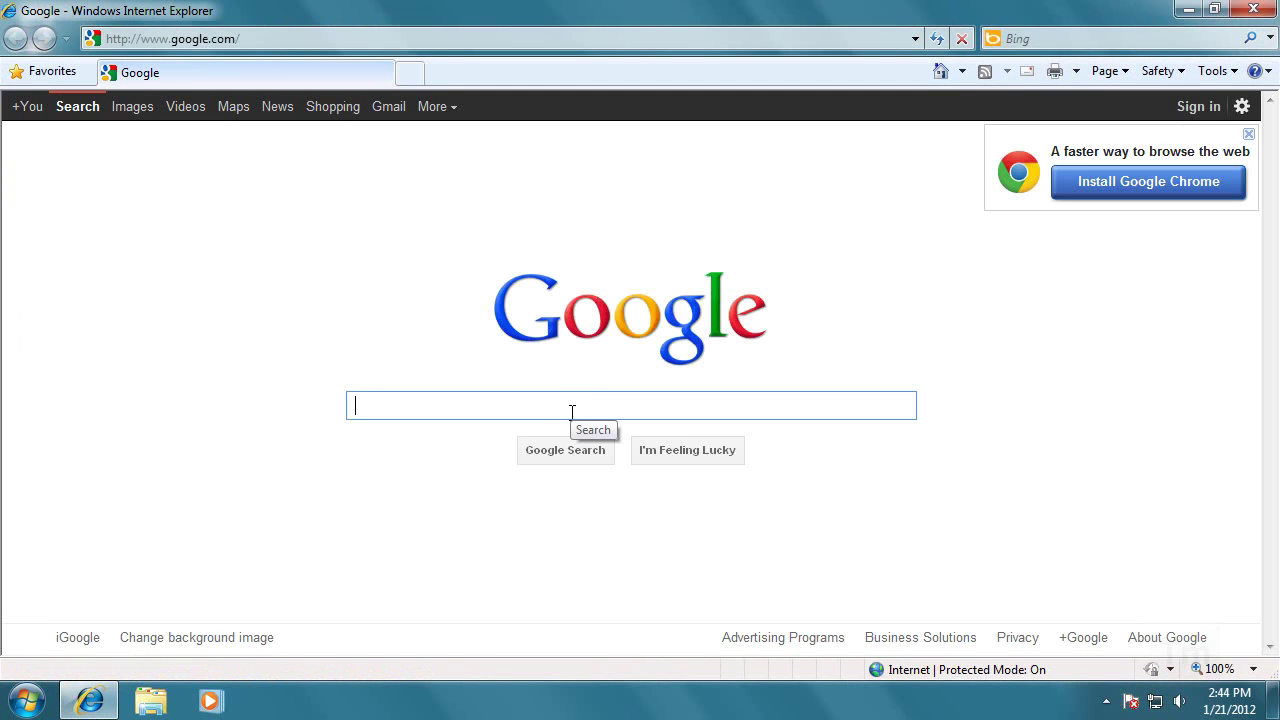
pyautogui.write('aoe')
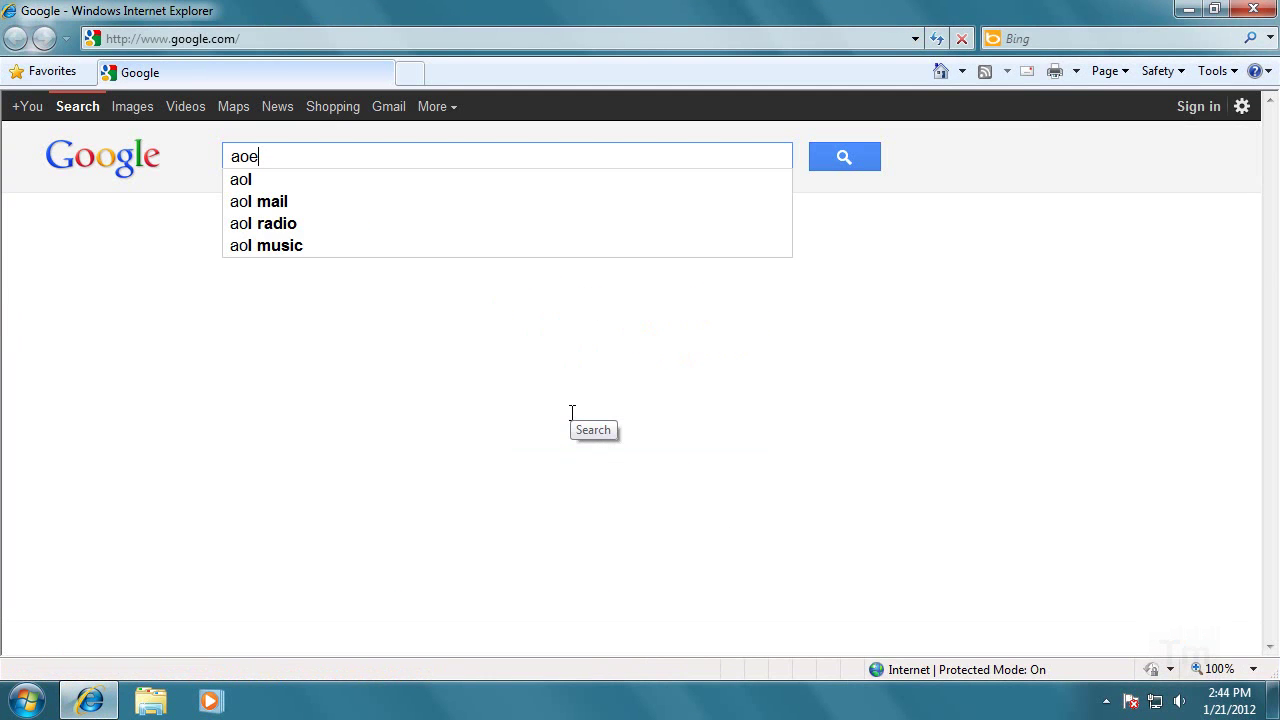
pyautogui.write('2wide')
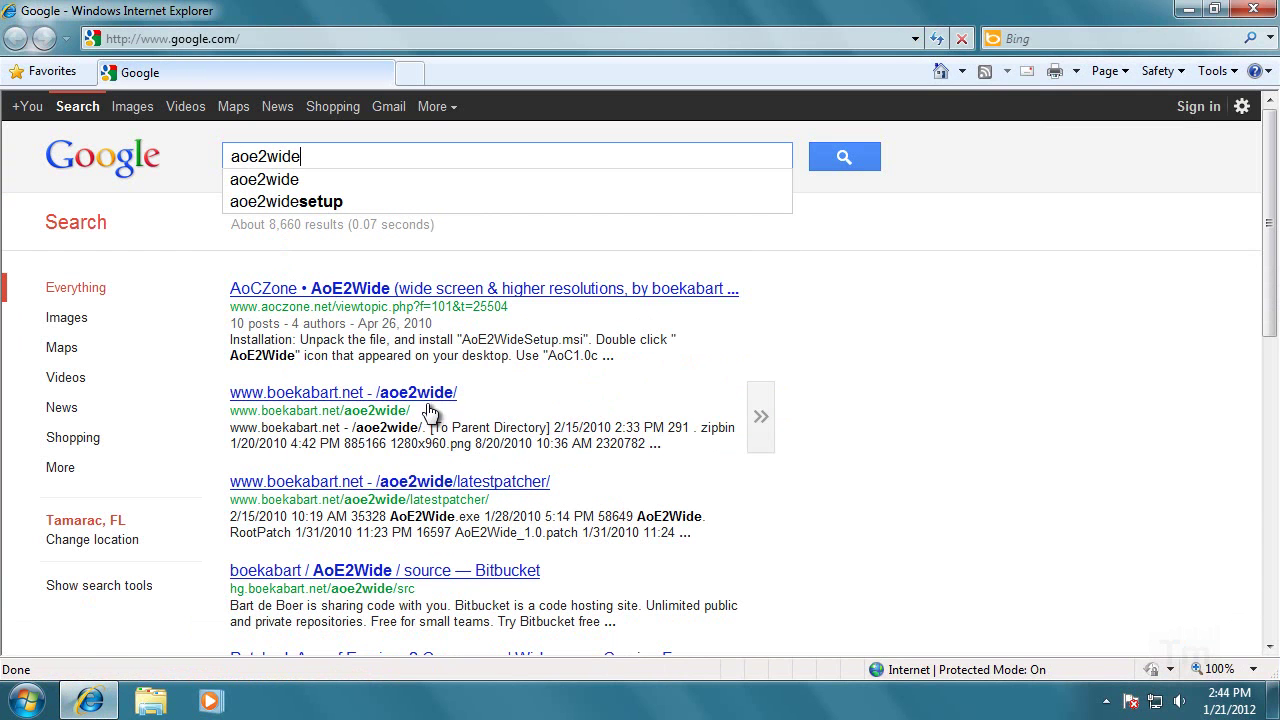
pyautogui.click(404, 397)
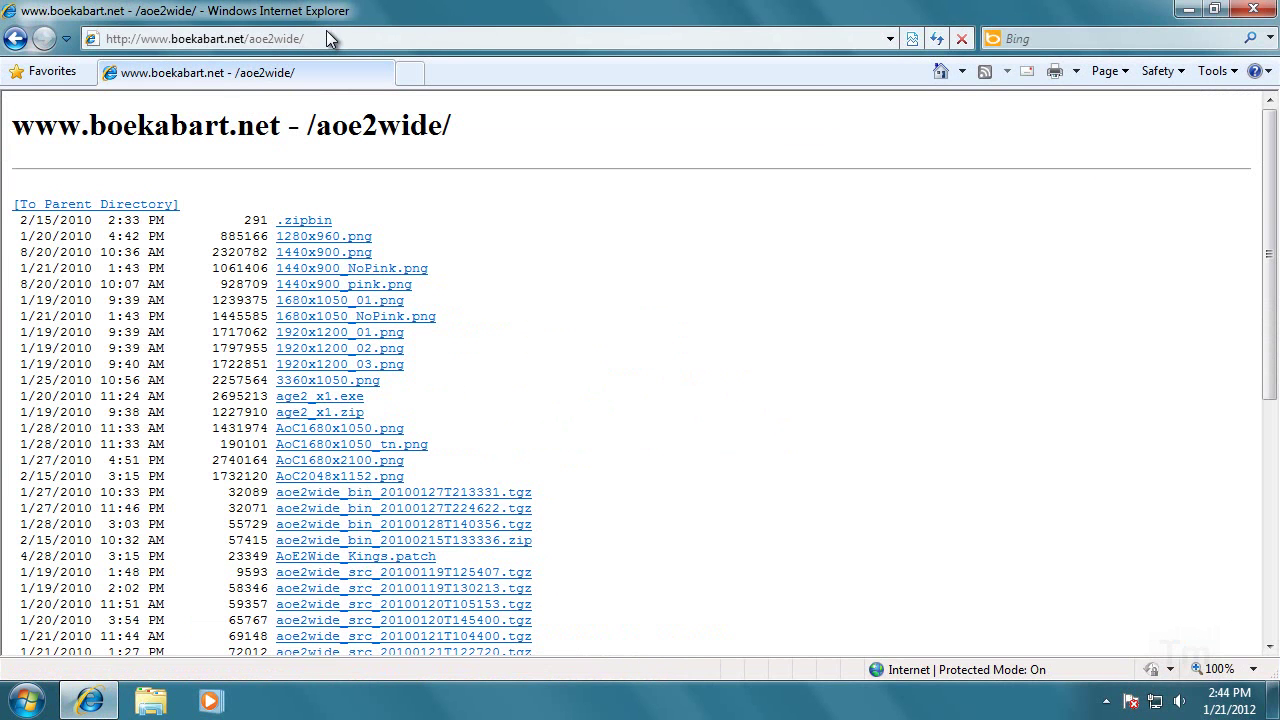
pyautogui.click(320, 38)
pyautogui.click(307, 38)
pyautogui.moveTo(307, 38); pyautogui.dragTo(97, 38)
pyautogui.press('F4')
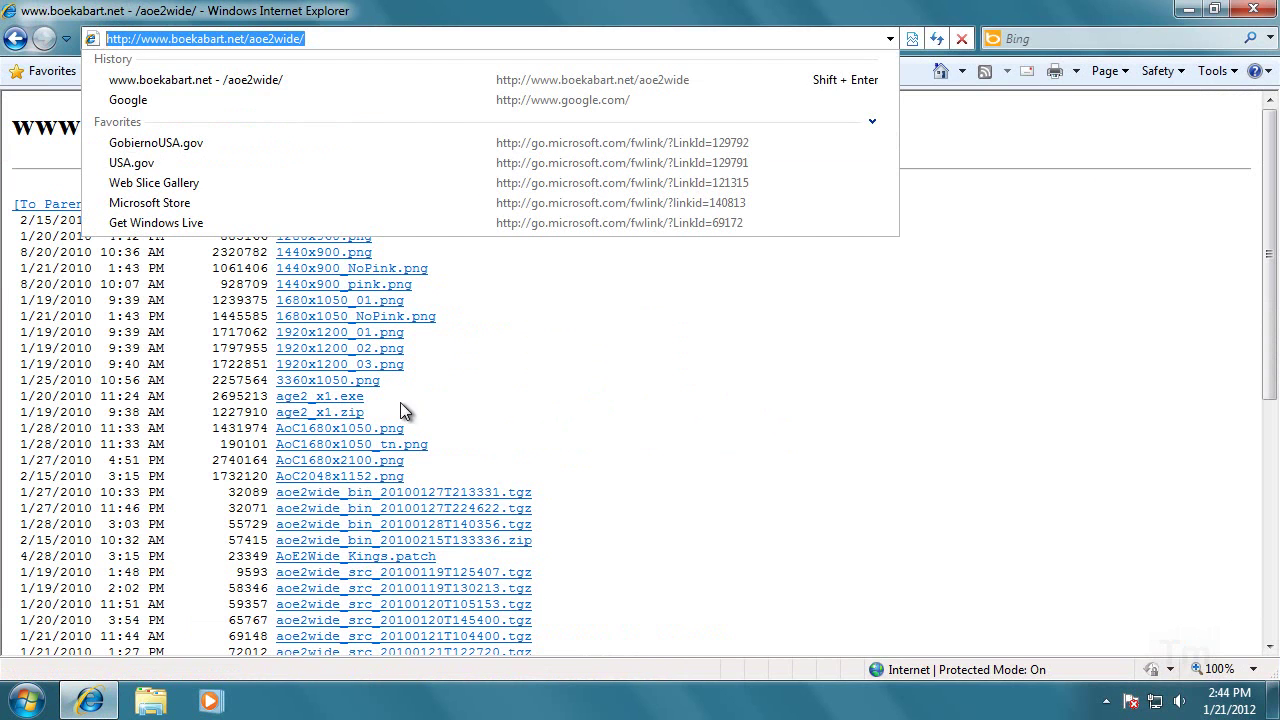
pyautogui.click(439, 406)
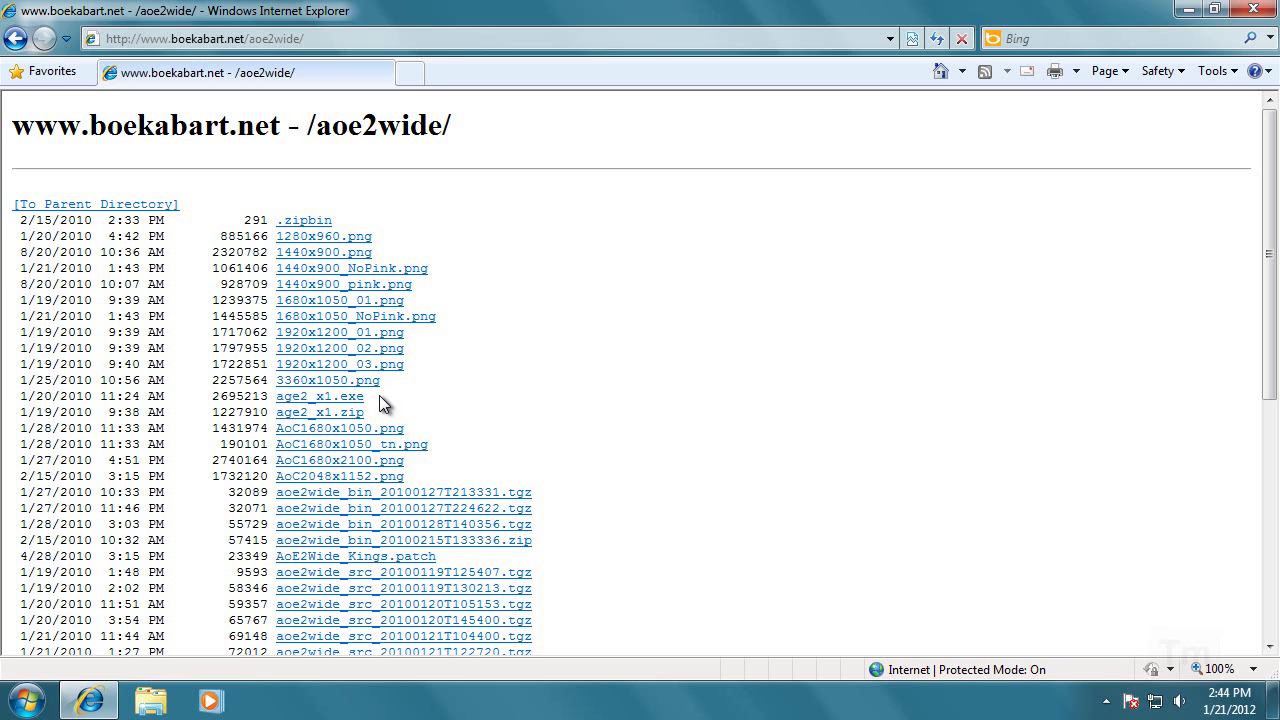
# Download age2_x1.exe from the file listing and save it to the Desktop.
pyautogui.moveTo(360, 398); pyautogui.dragTo(267, 399)
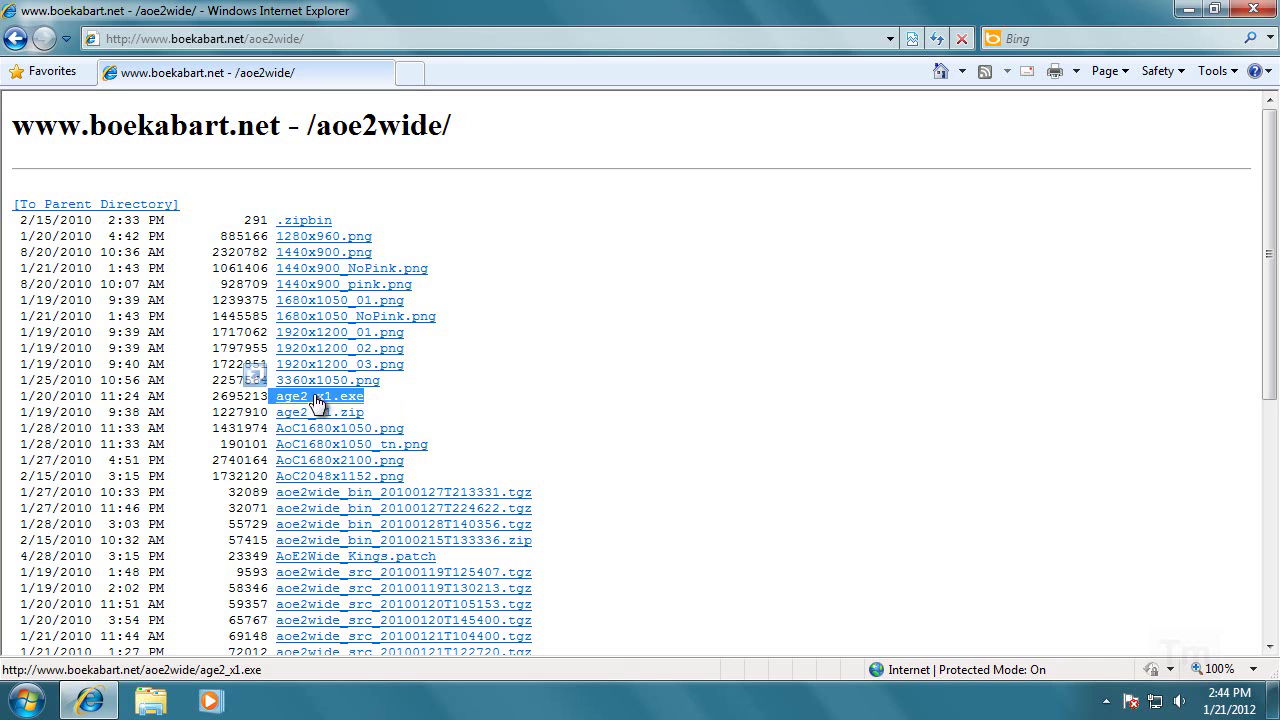
pyautogui.click(316, 400)
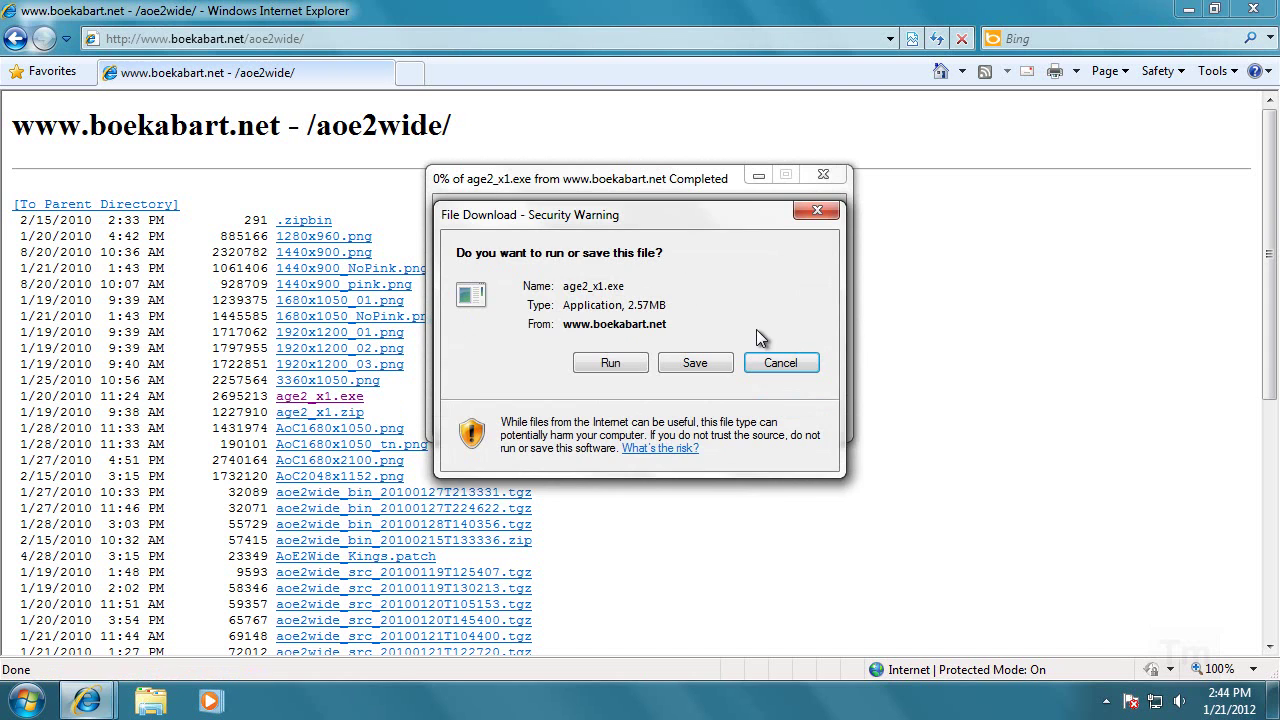
pyautogui.click(695, 363)
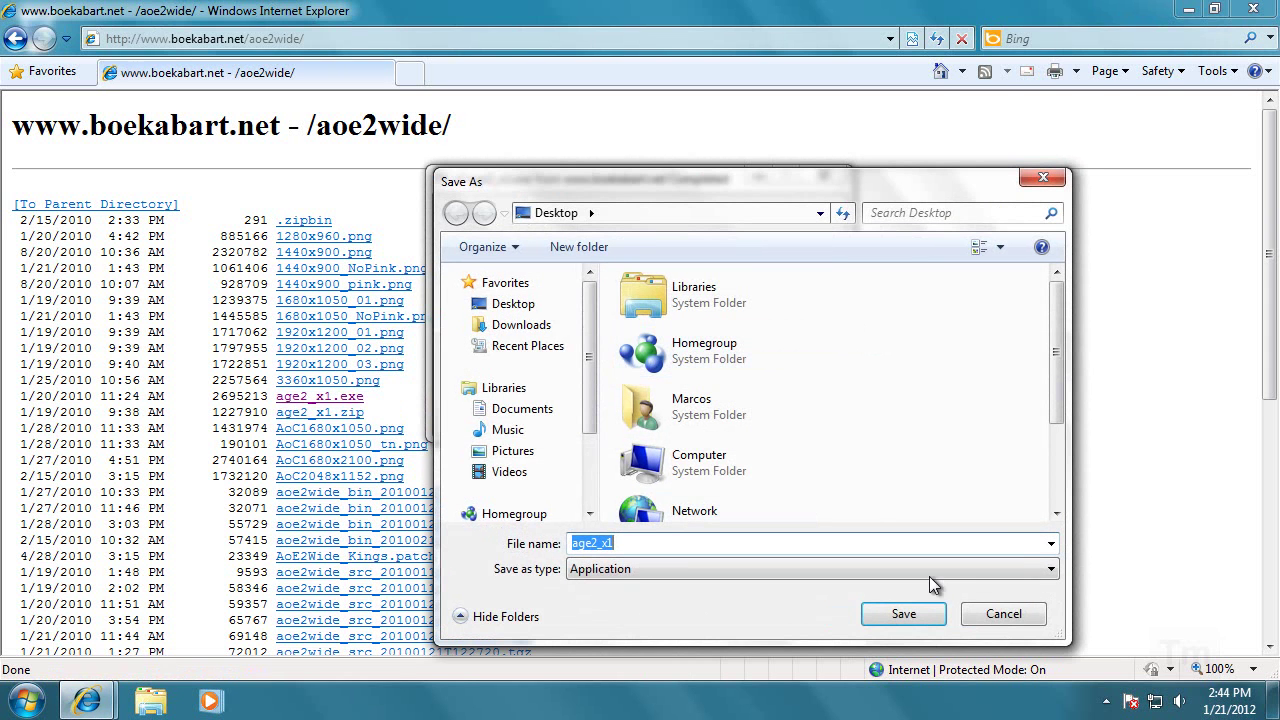
pyautogui.click(897, 620)
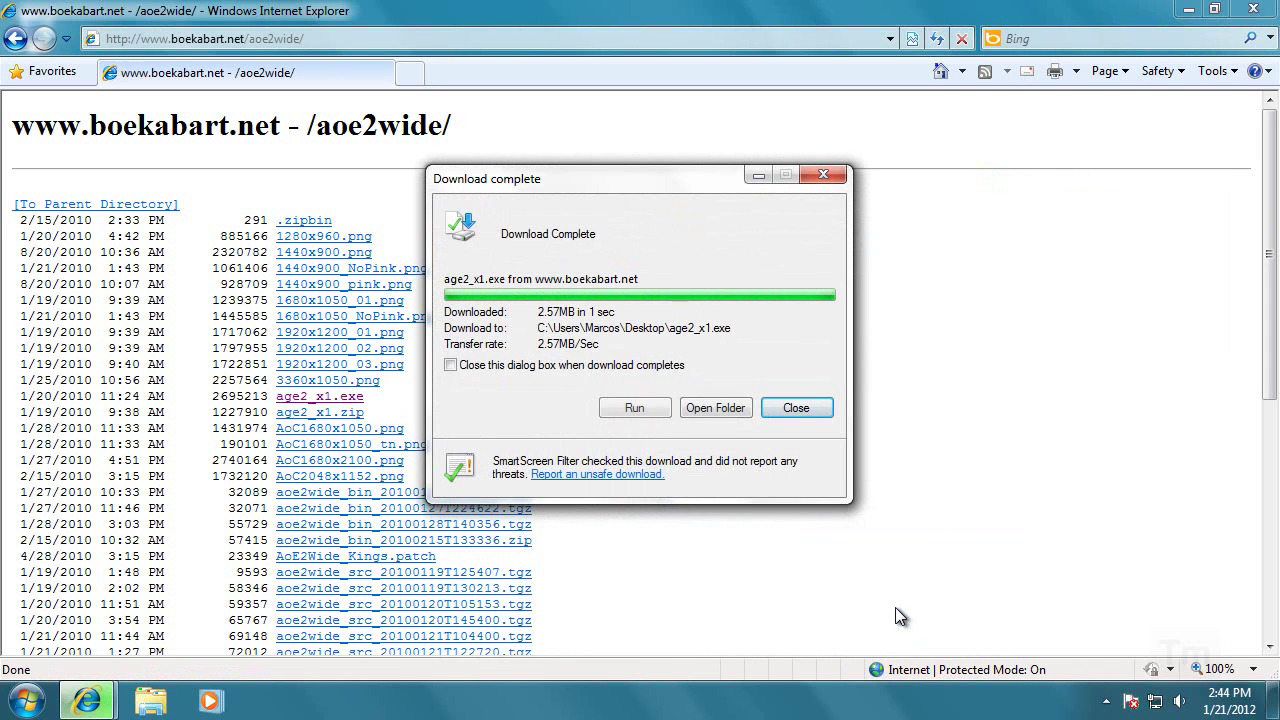
pyautogui.click(797, 408)
# Download AoE2WideSetup_r40.msi from the file listing and save it to the Desktop.
pyautogui.scroll(-3, 756, 432)
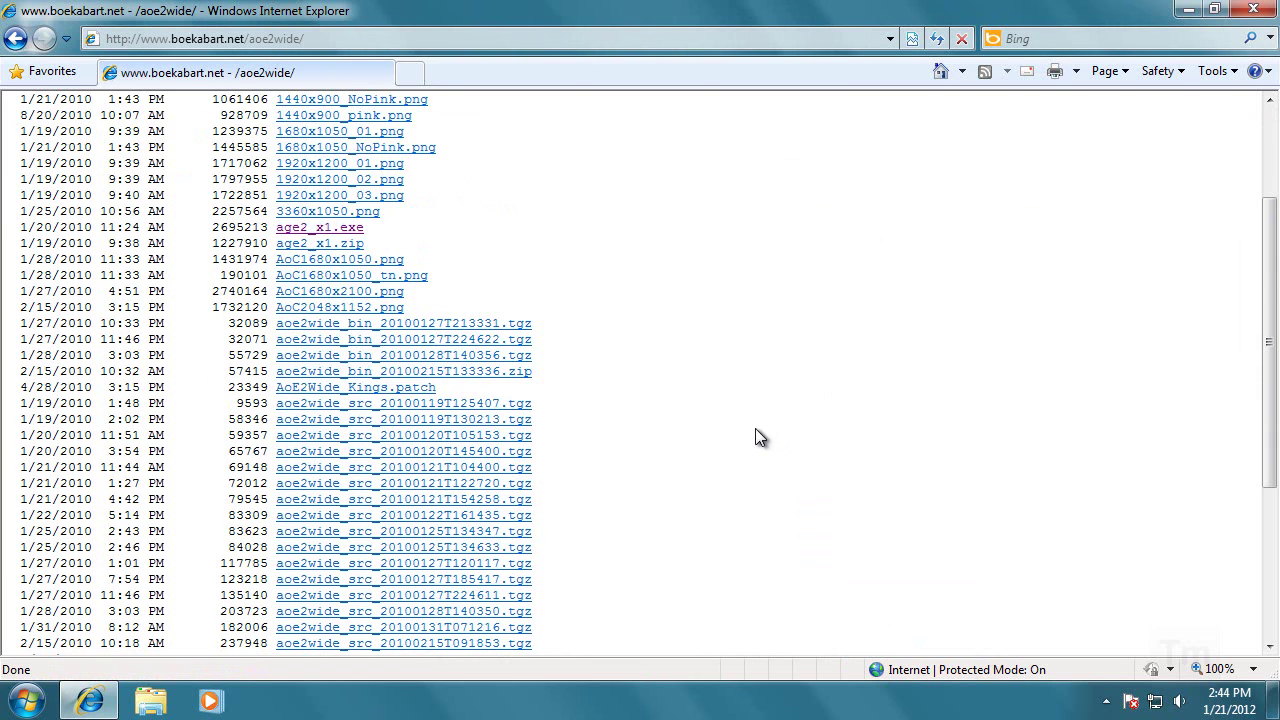
pyautogui.scroll(-5, 755, 429)
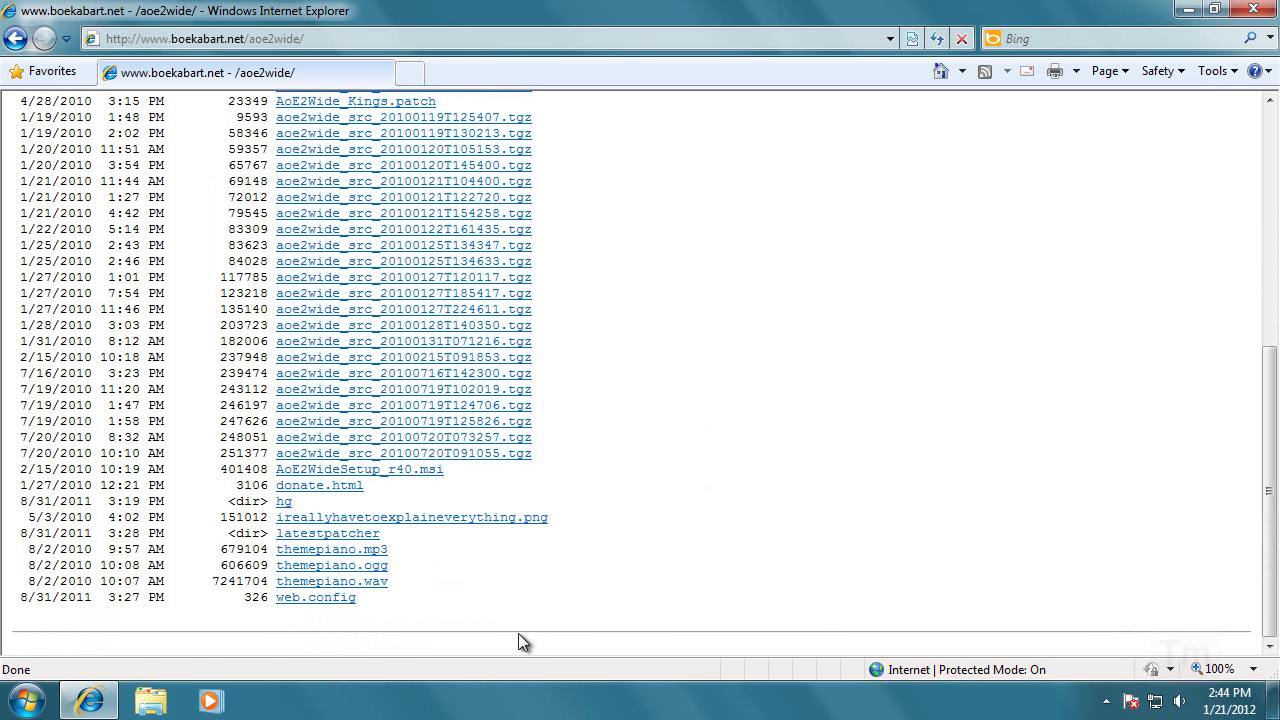
pyautogui.moveTo(482, 472); pyautogui.dragTo(216, 466)
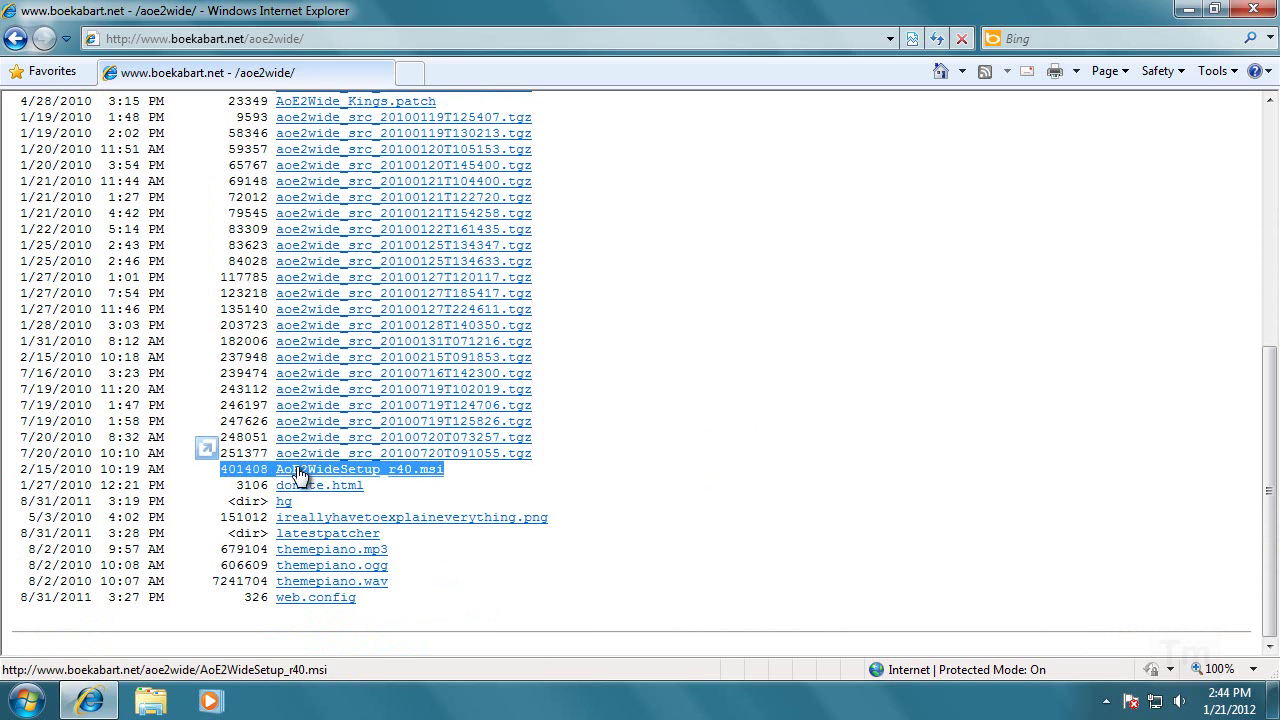
pyautogui.click(421, 470)
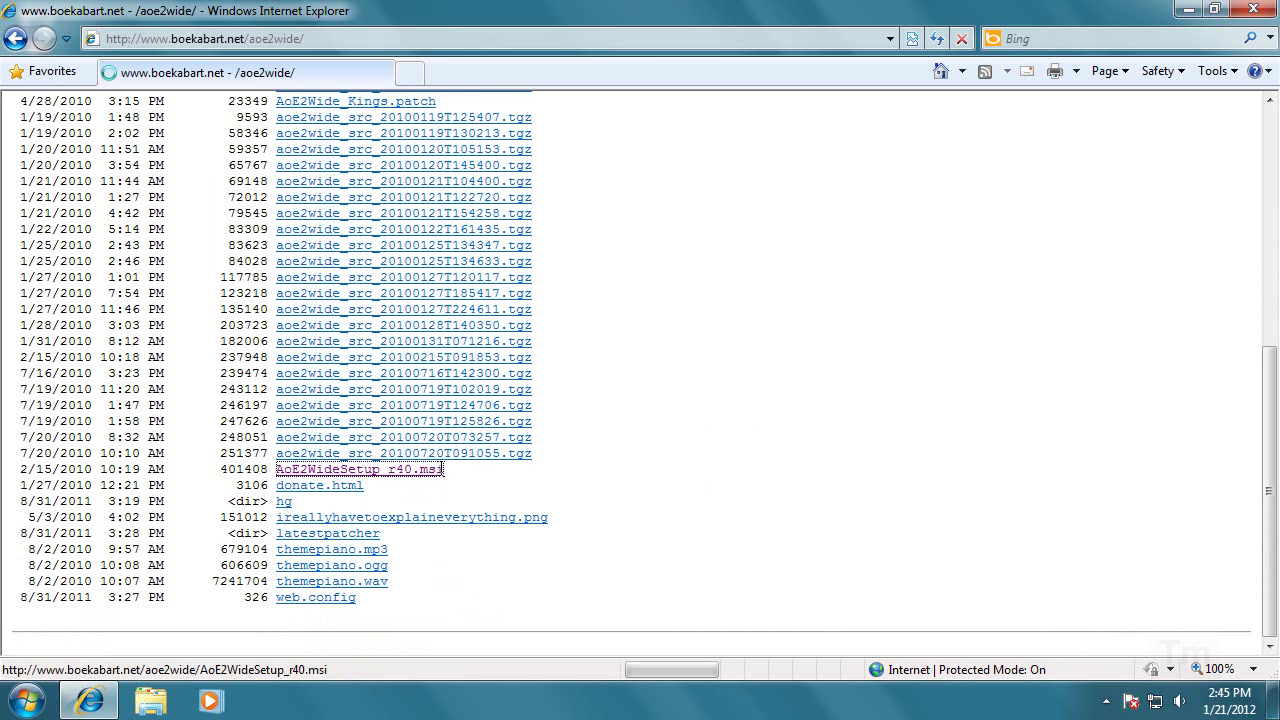
pyautogui.click(712, 364)
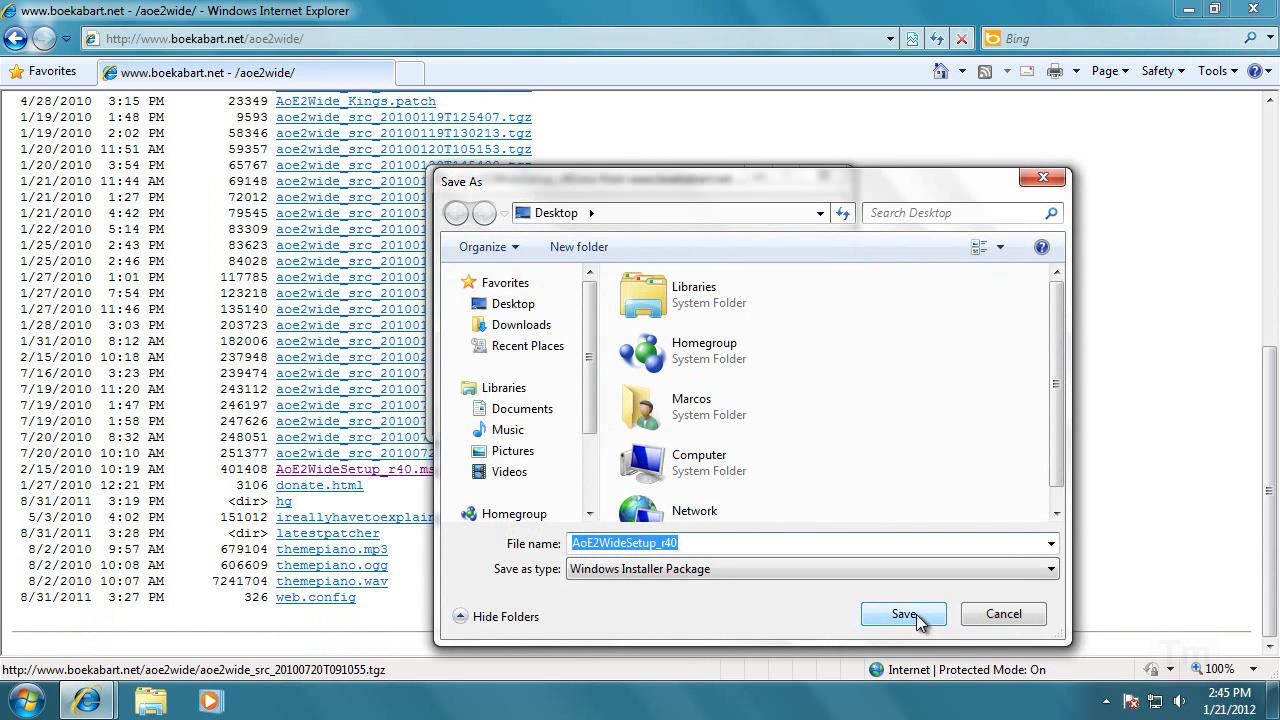
pyautogui.click(916, 614)
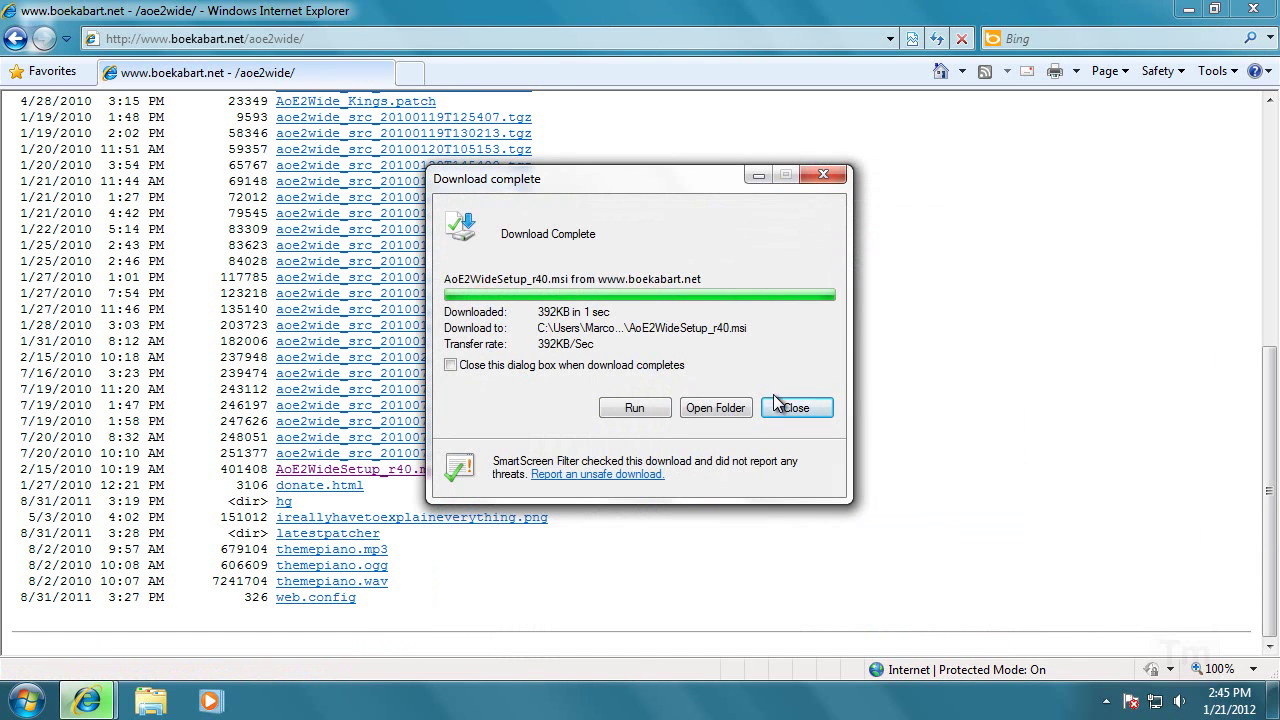
pyautogui.click(797, 407)
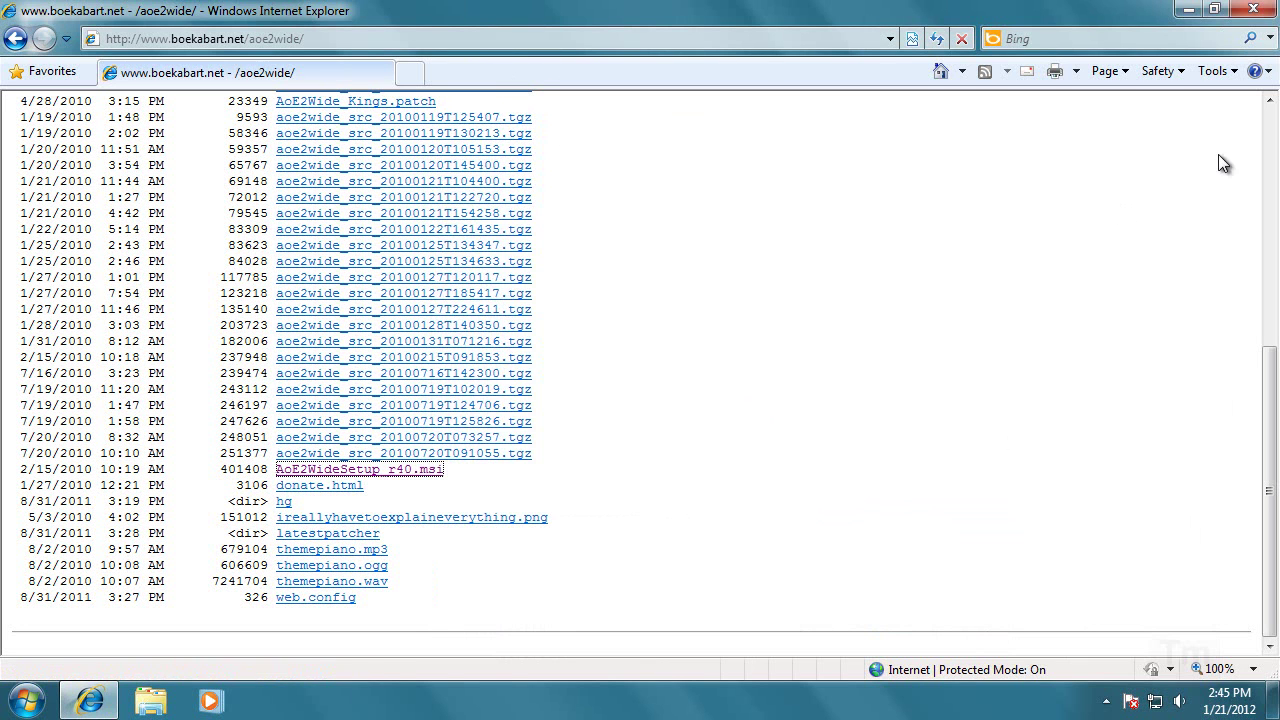
# Close the browser and open the file location of The Conquerors shortcut, keeping the desktop files accessible beside the folder window.
pyautogui.click(1253, 10)
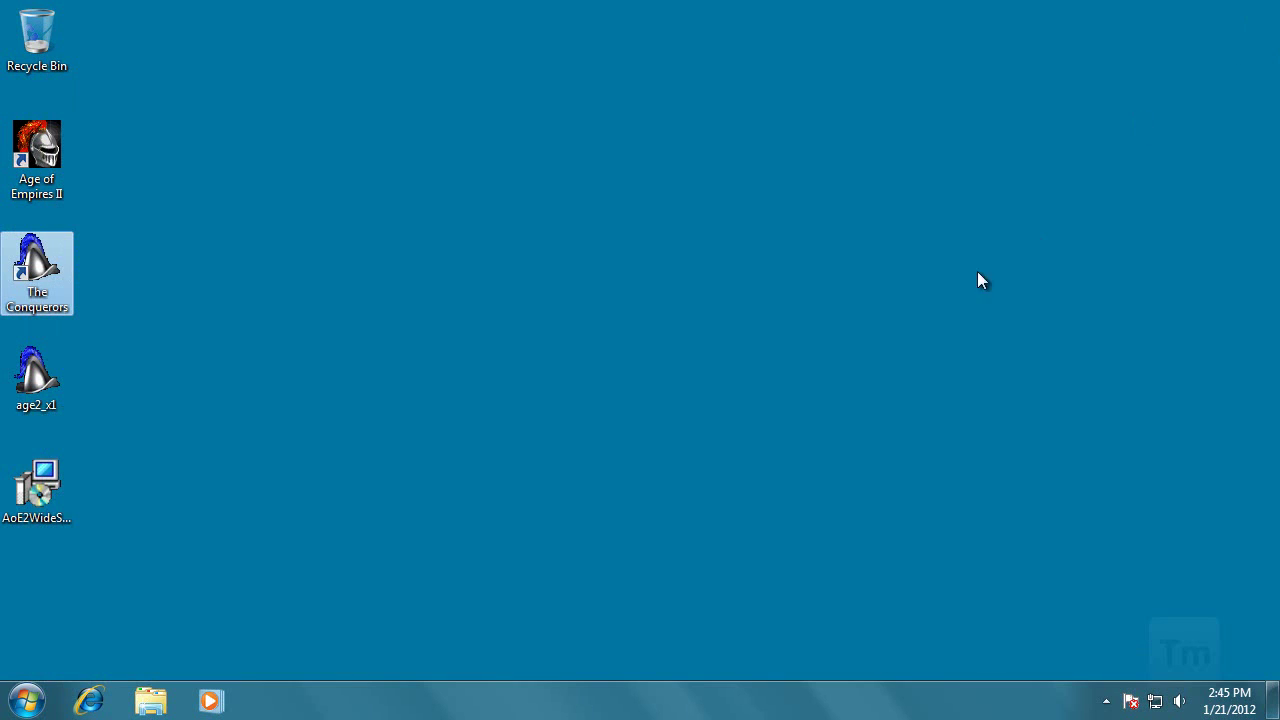
pyautogui.click(337, 368)
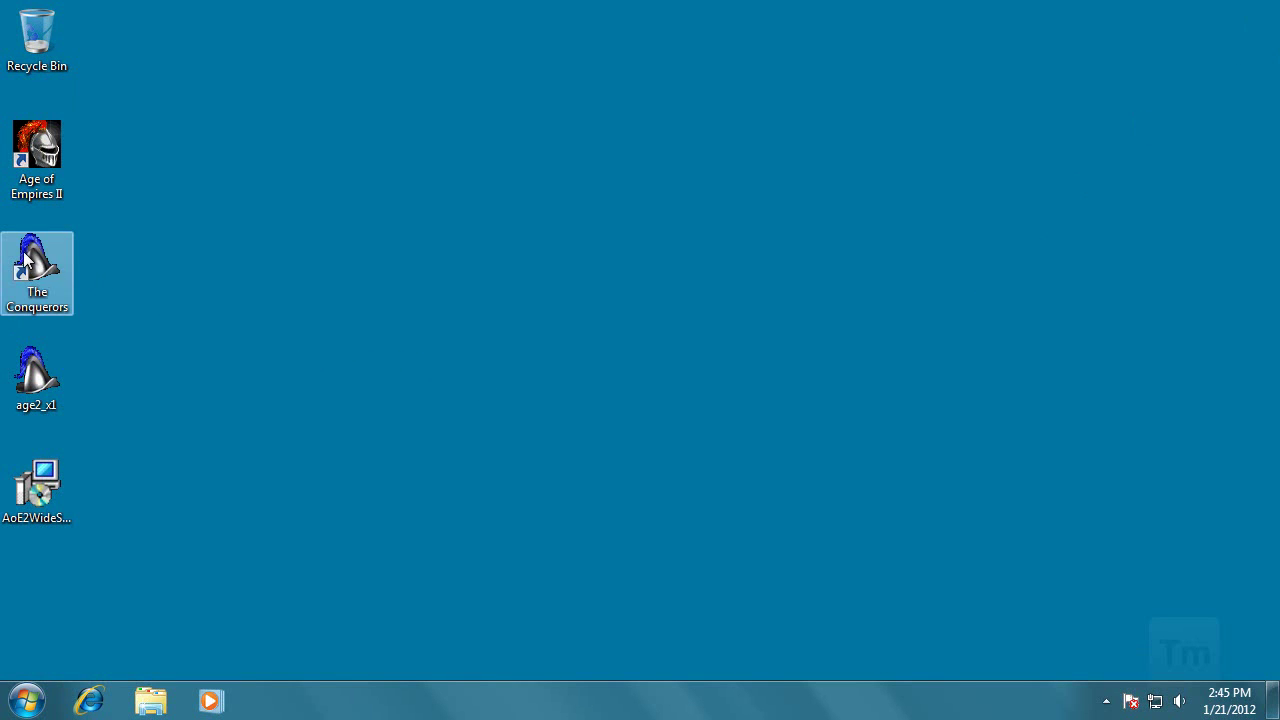
pyautogui.click(47, 283)
pyautogui.rightClick(47, 279)
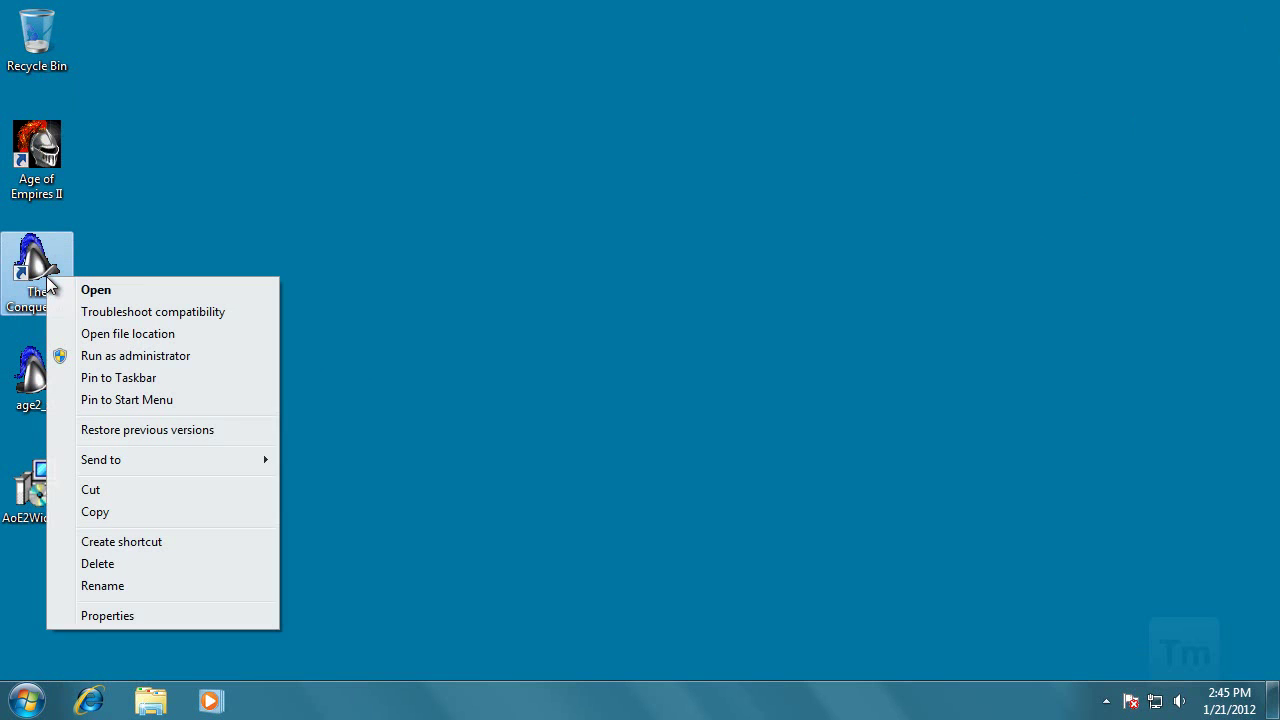
pyautogui.click(110, 334)
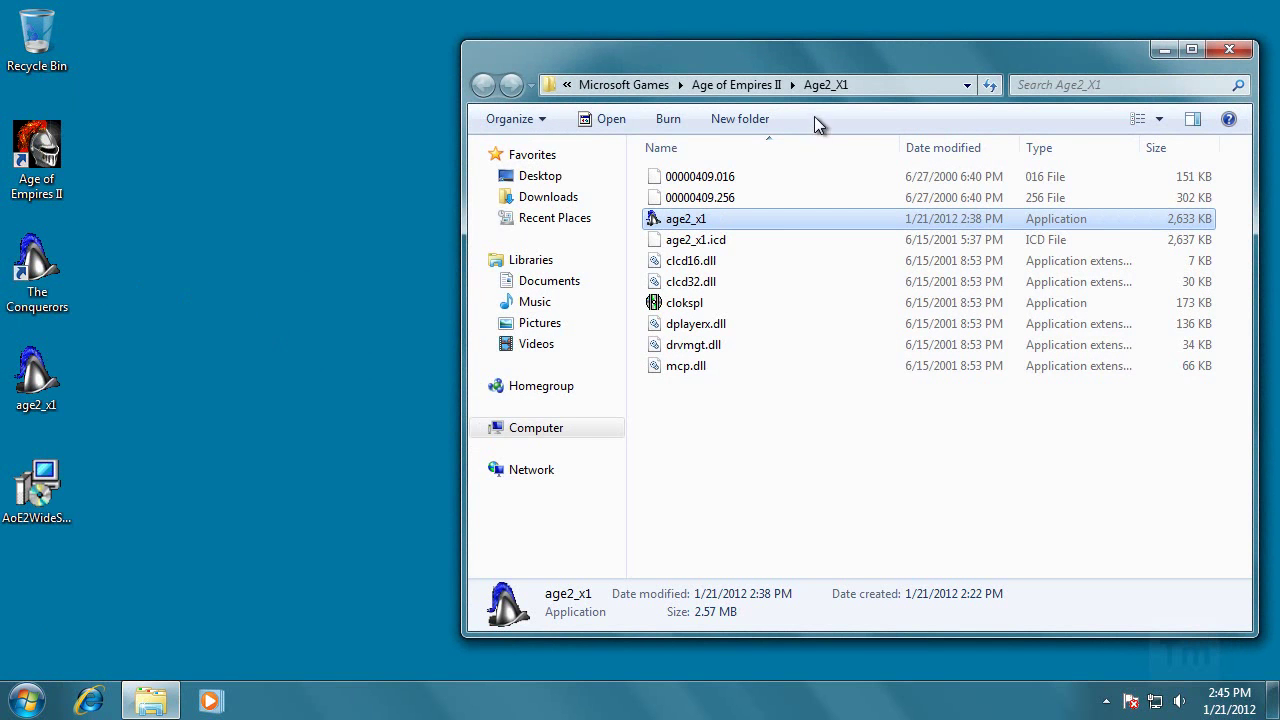
pyautogui.click(869, 87)
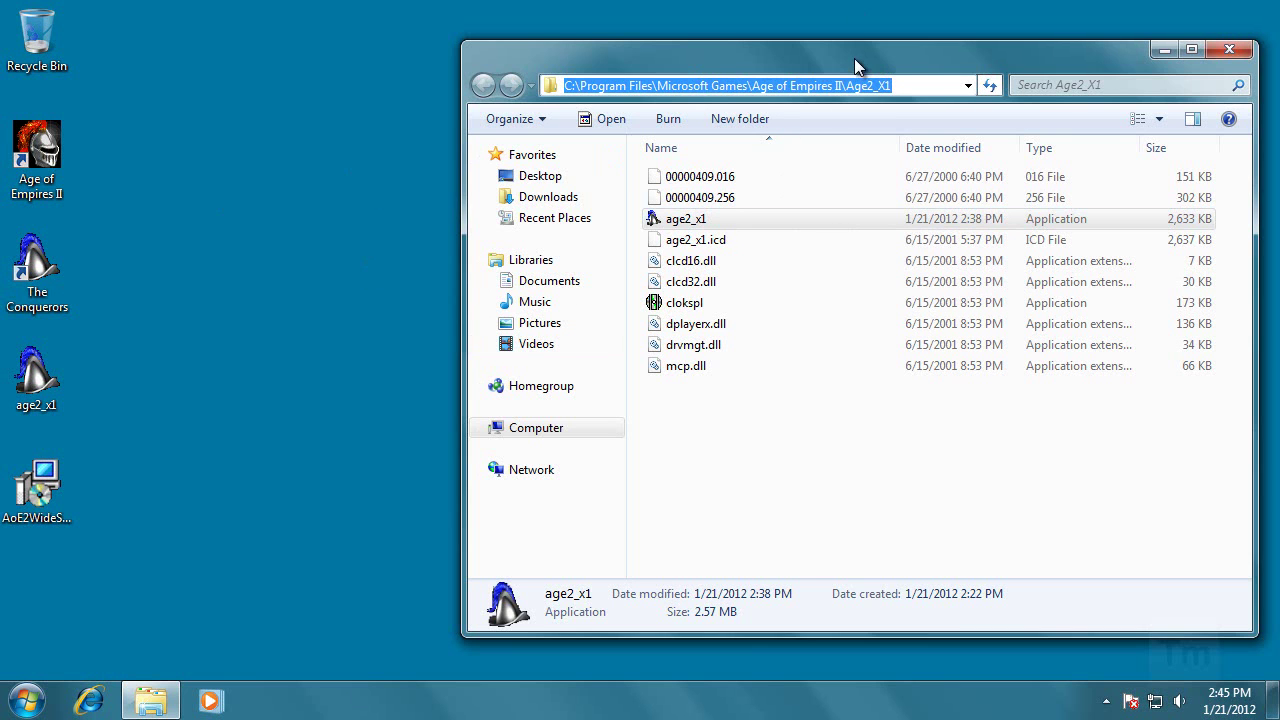
pyautogui.moveTo(854, 58); pyautogui.dragTo(783, 42)
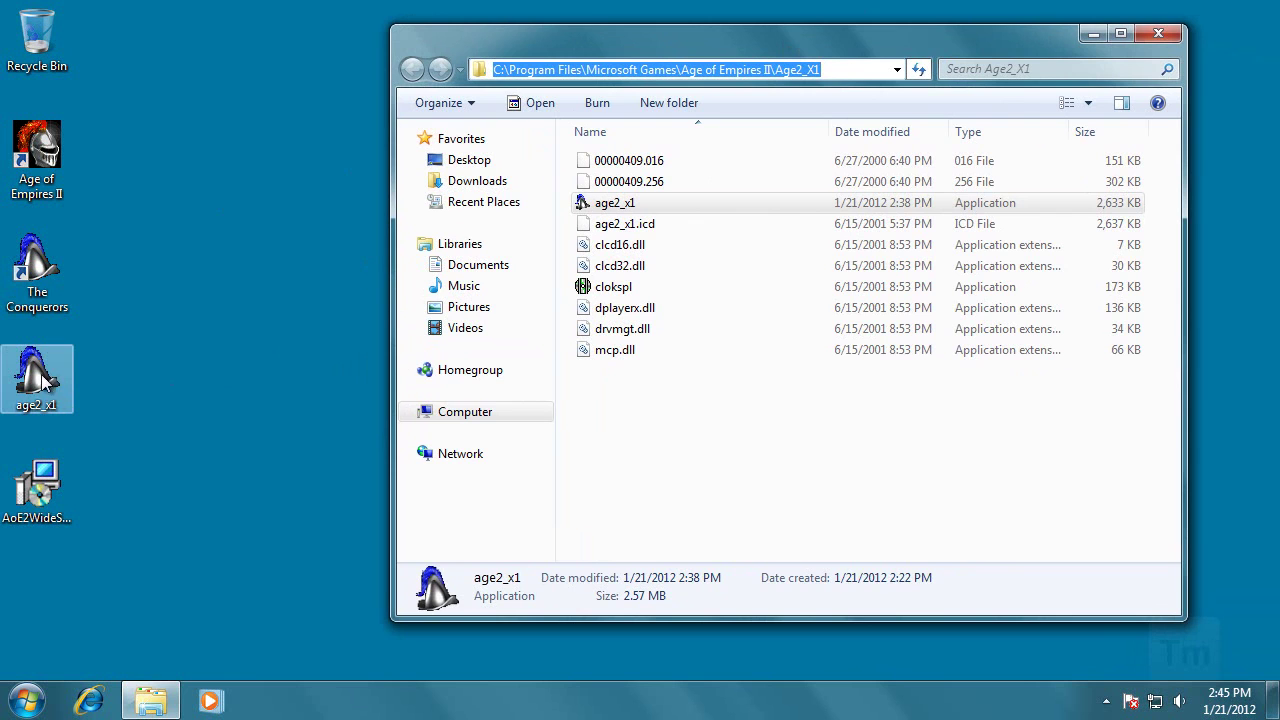
# Rename the age2_x1 application in the Age2_X1 folder to age2_x1original, granting administrator permission.
pyautogui.click(659, 202)
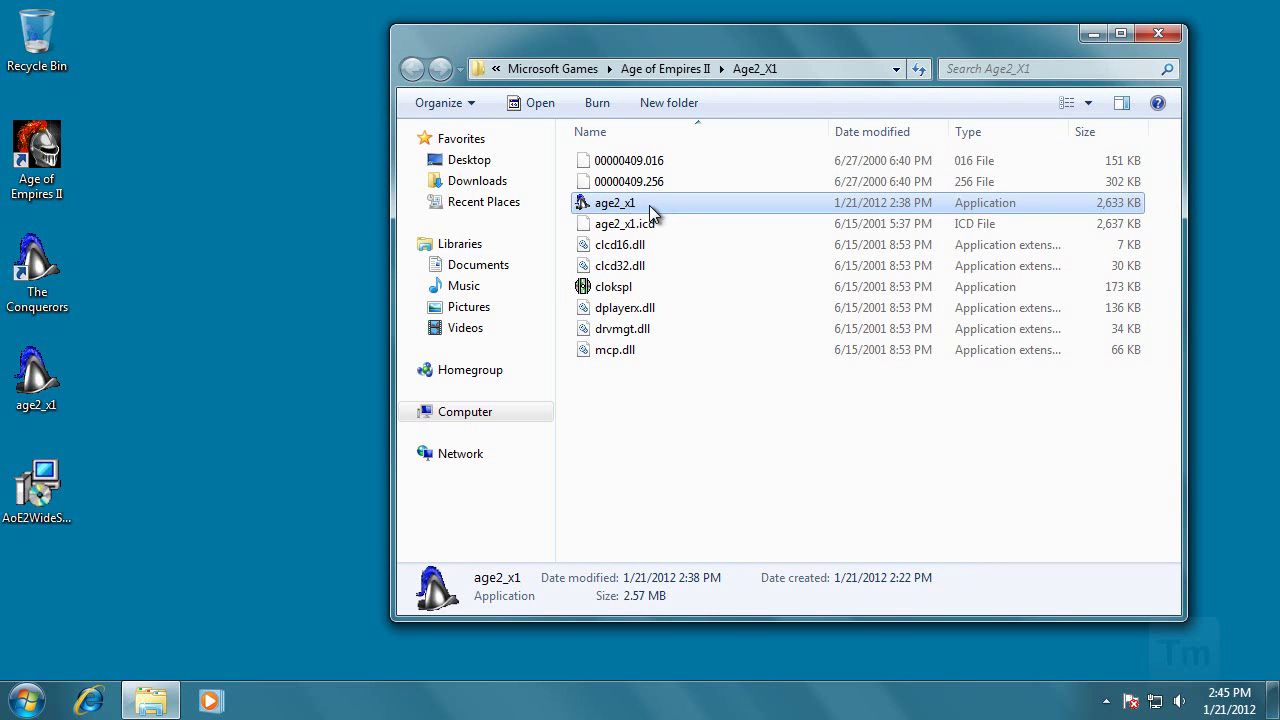
pyautogui.click(641, 204)
pyautogui.click(646, 202)
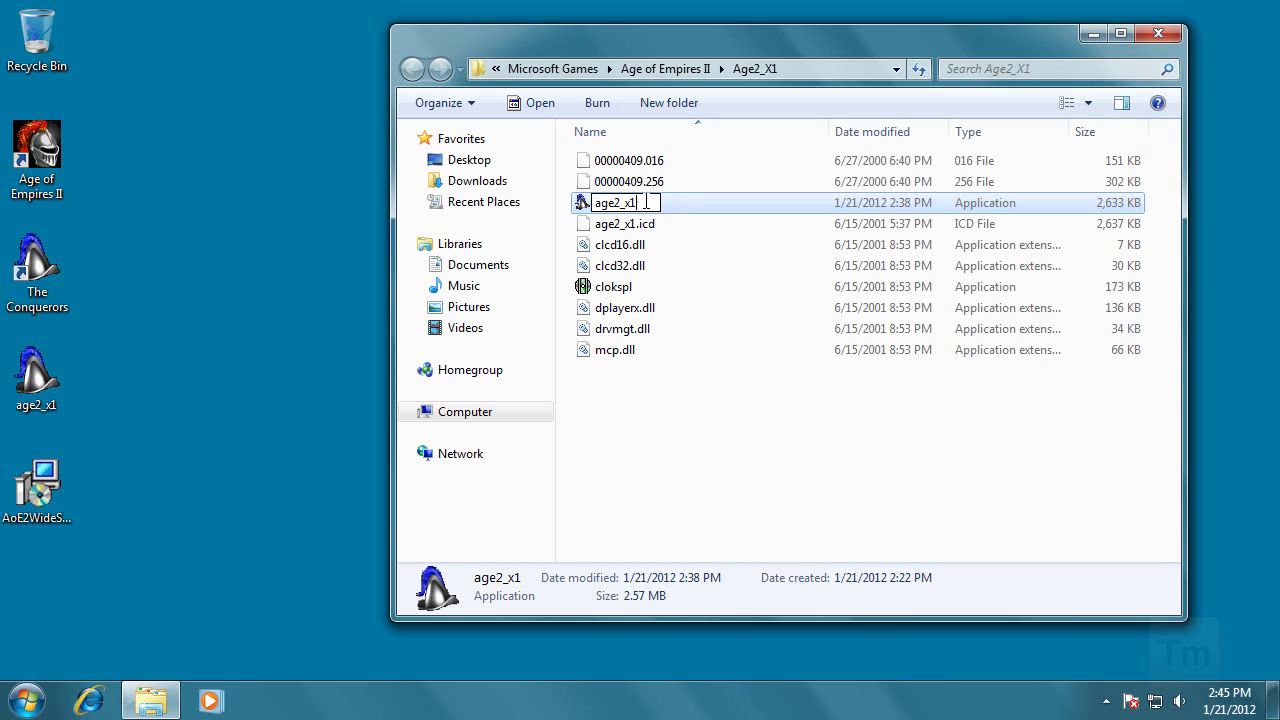
pyautogui.write('old')
pyautogui.write('iginal')
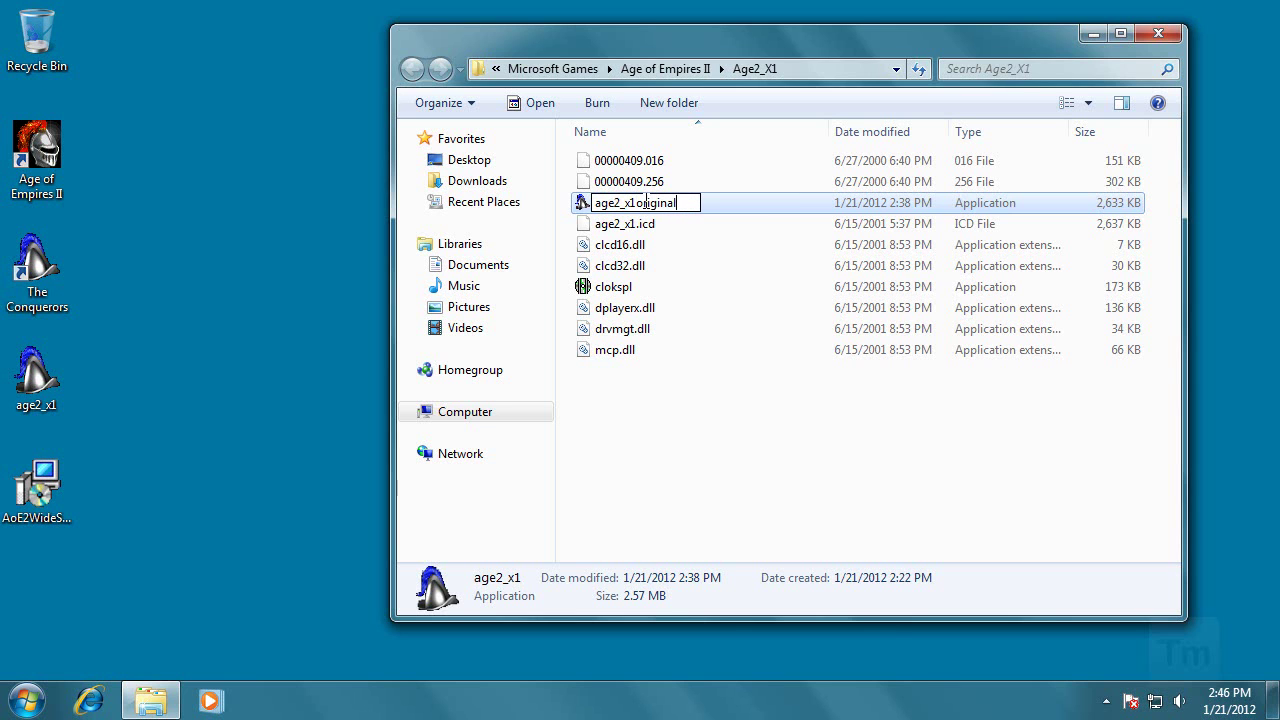
pyautogui.click(717, 382)
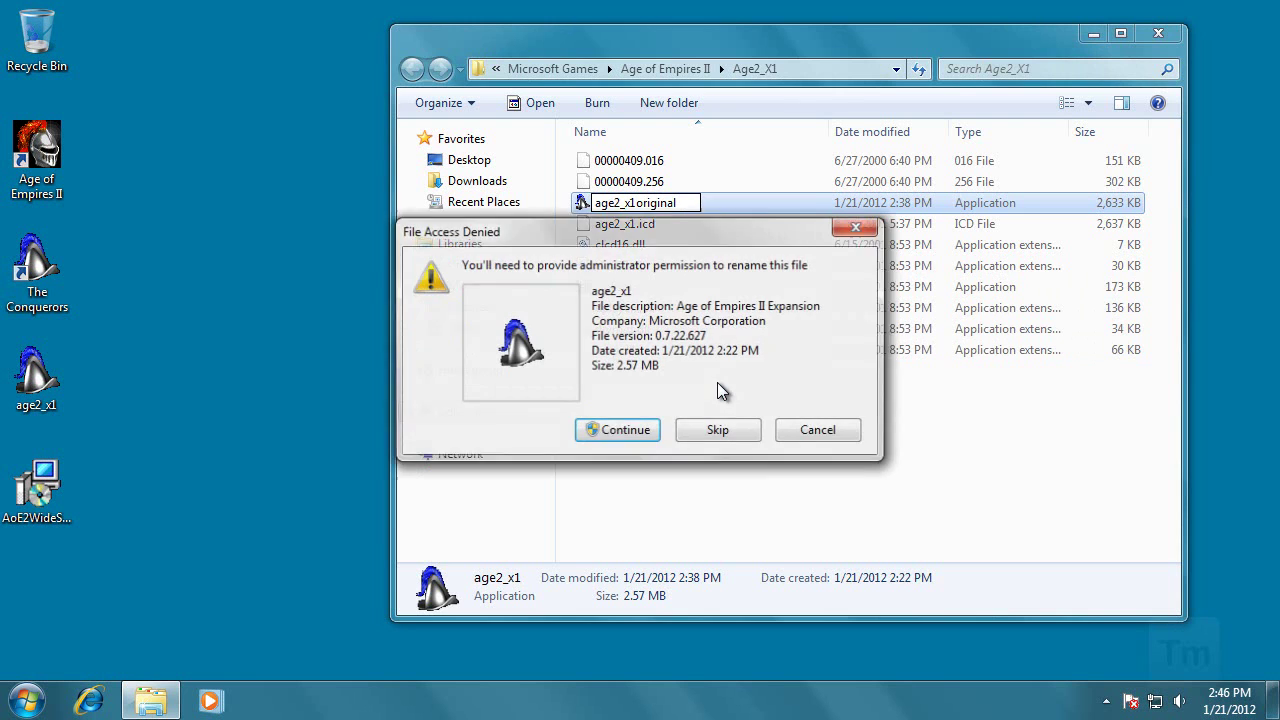
pyautogui.click(617, 430)
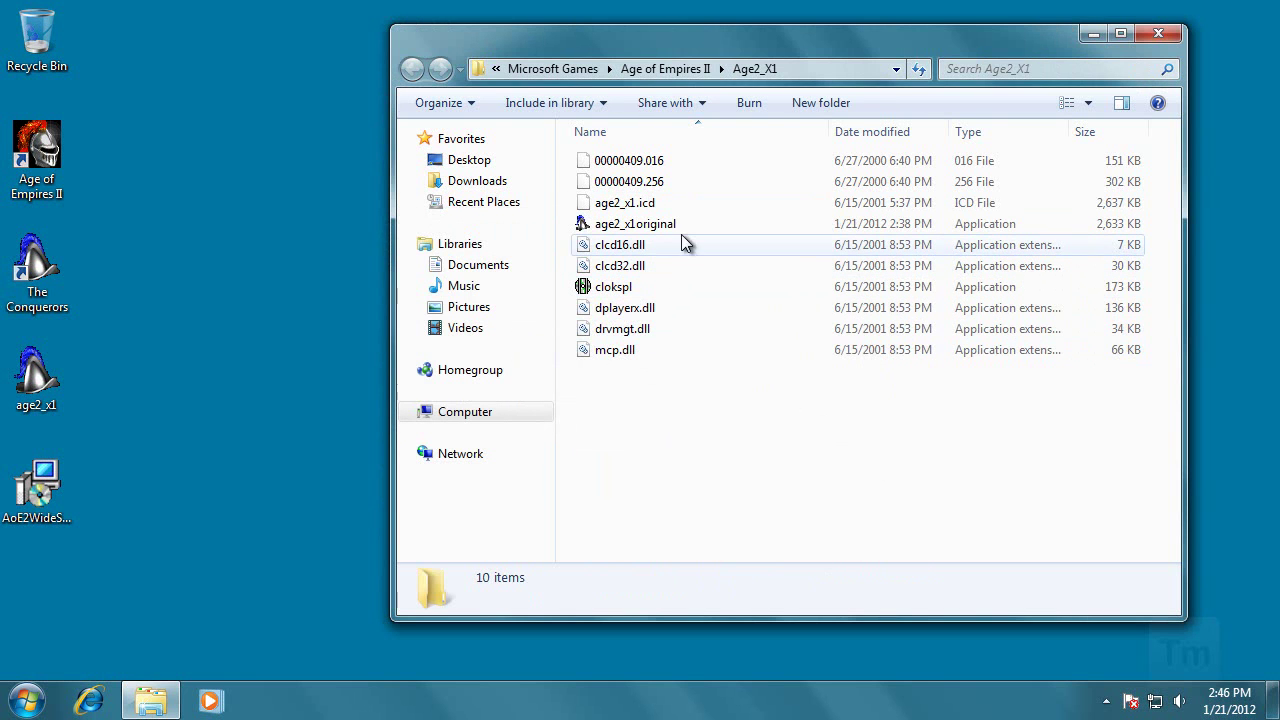
# Move the downloaded age2_x1 from the desktop into the Age2_X1 folder with administrator permission, and close the folder.
pyautogui.moveTo(36, 378); pyautogui.dragTo(806, 474)
pyautogui.click(612, 430)
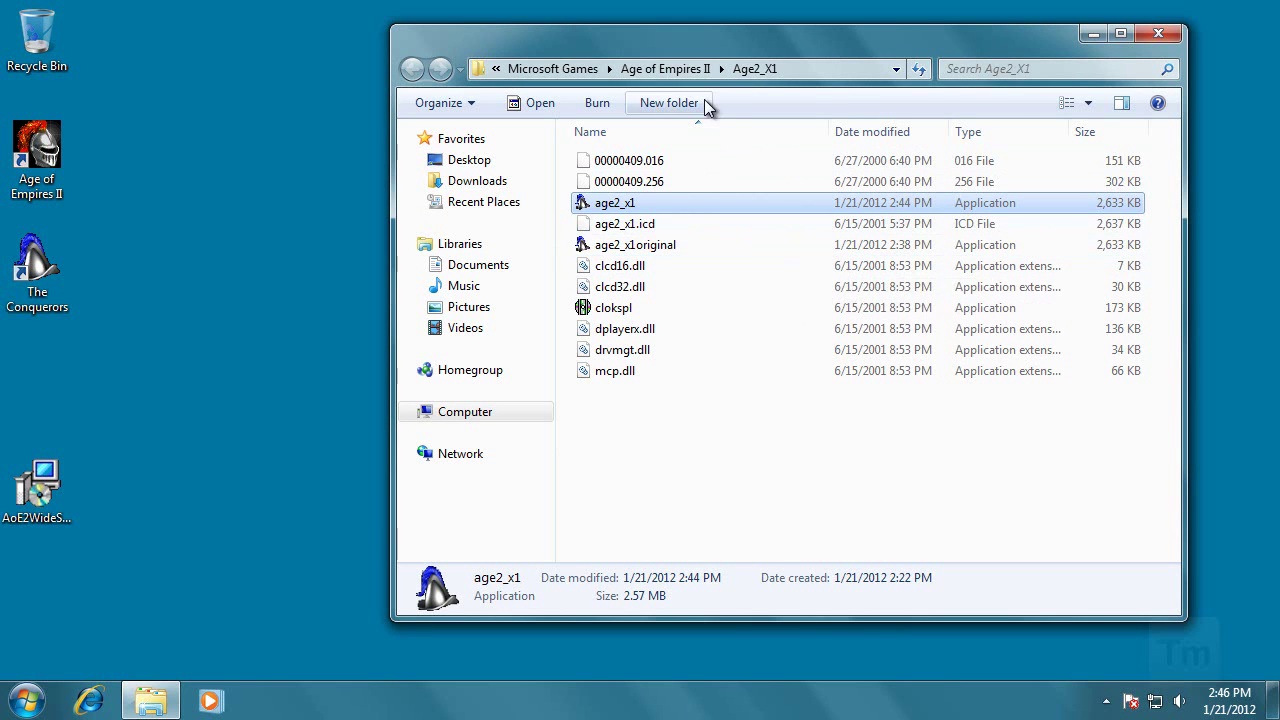
pyautogui.click(1158, 36)
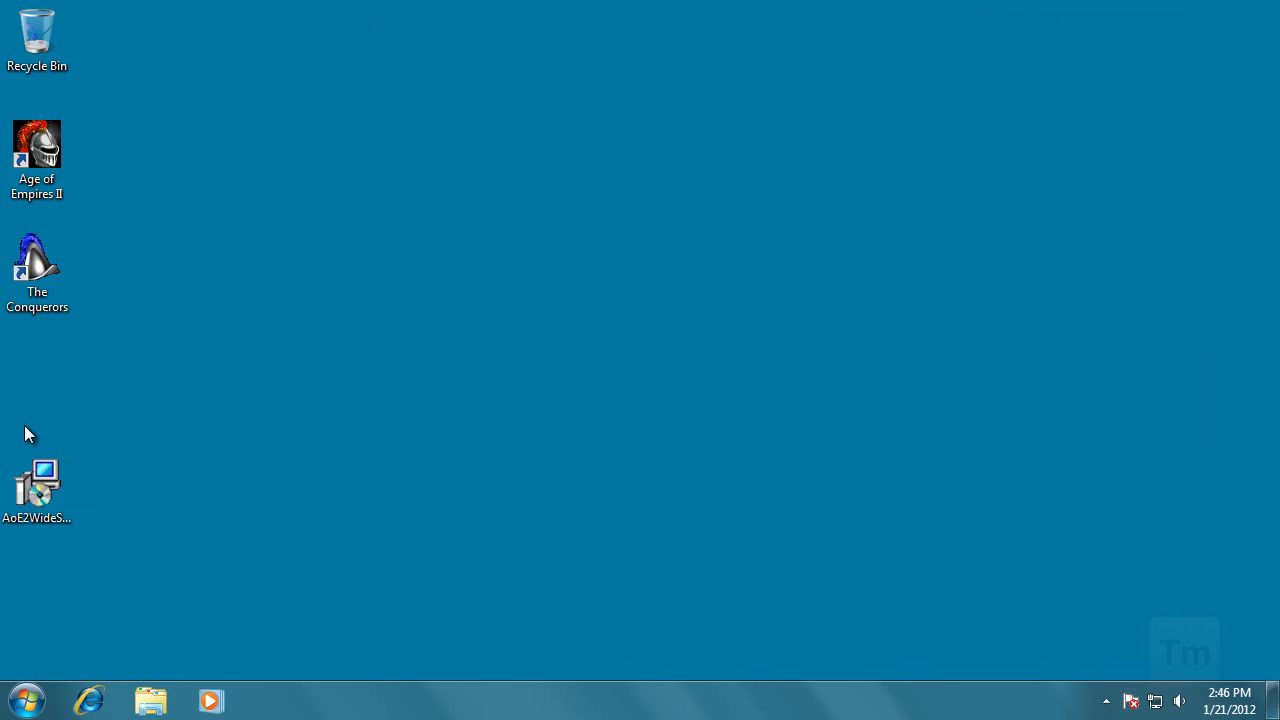
# Install the Age of Empires II - the Conquerors WideScreen Patcher from AoE2WideSetup_r40 with the default folder and Just me option, granting administrator permission.
pyautogui.doubleClick(20, 489)
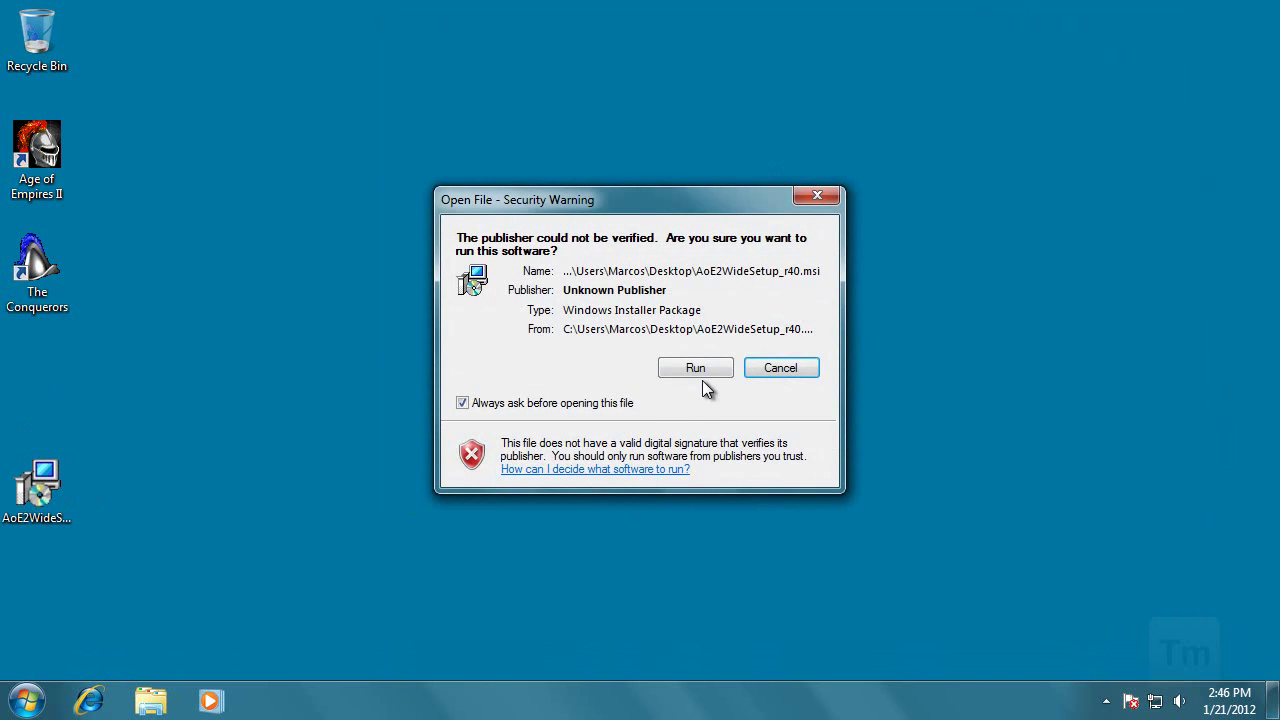
pyautogui.click(704, 373)
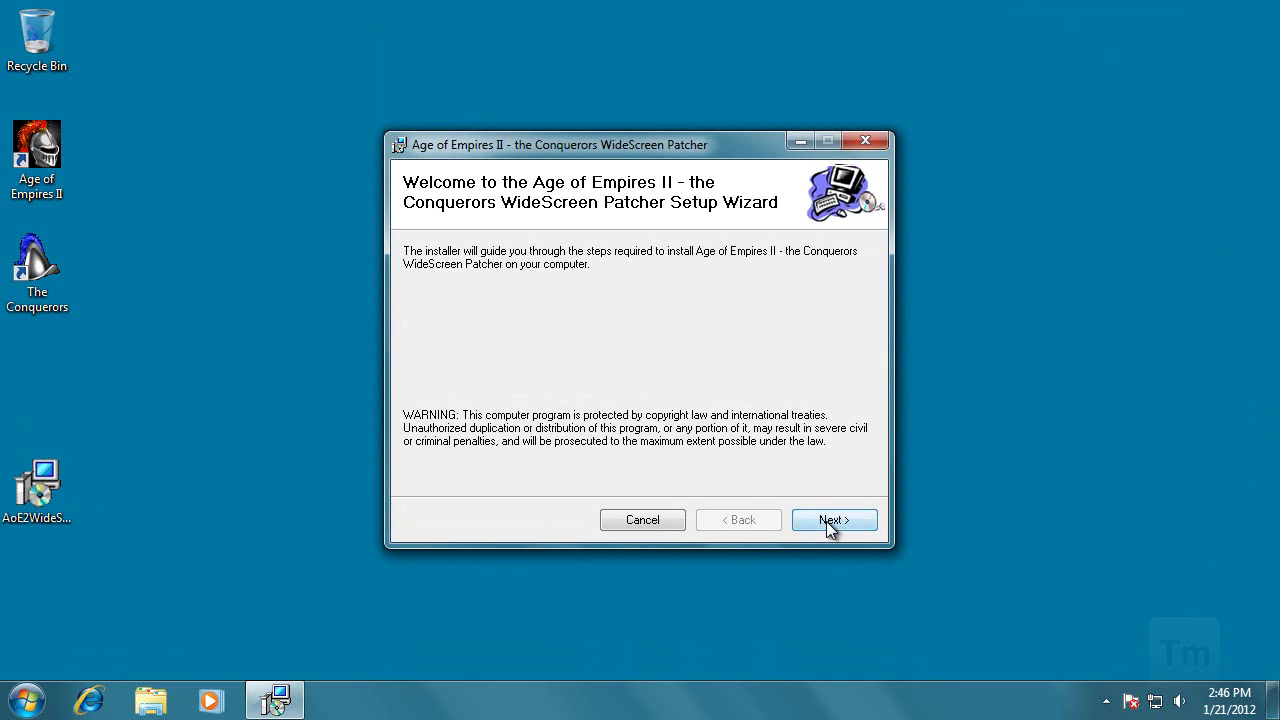
pyautogui.click(831, 521)
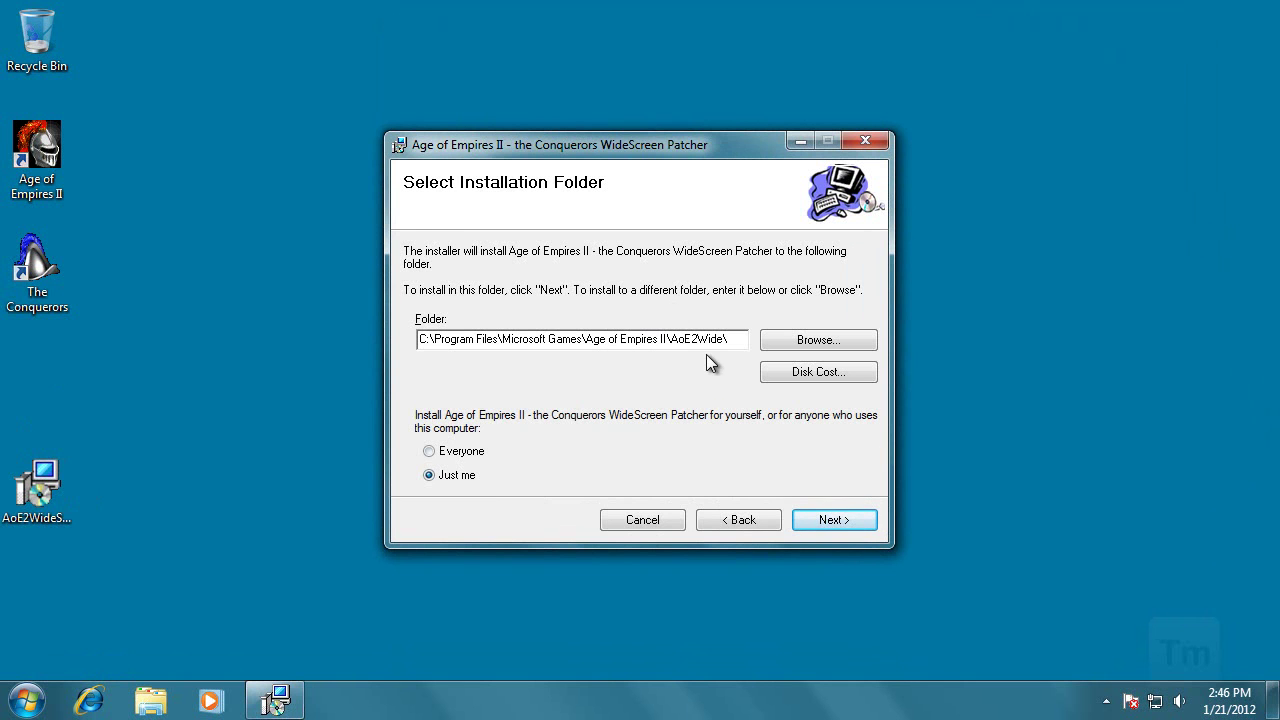
pyautogui.click(830, 517)
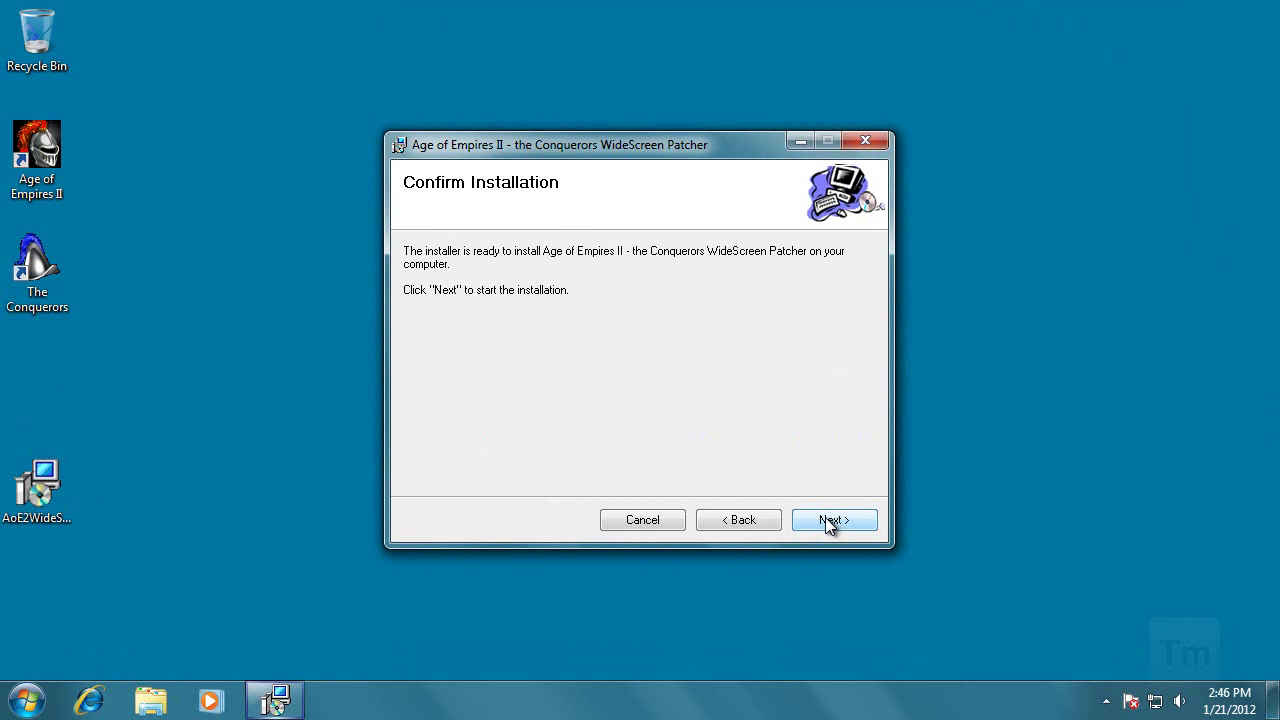
pyautogui.click(823, 517)
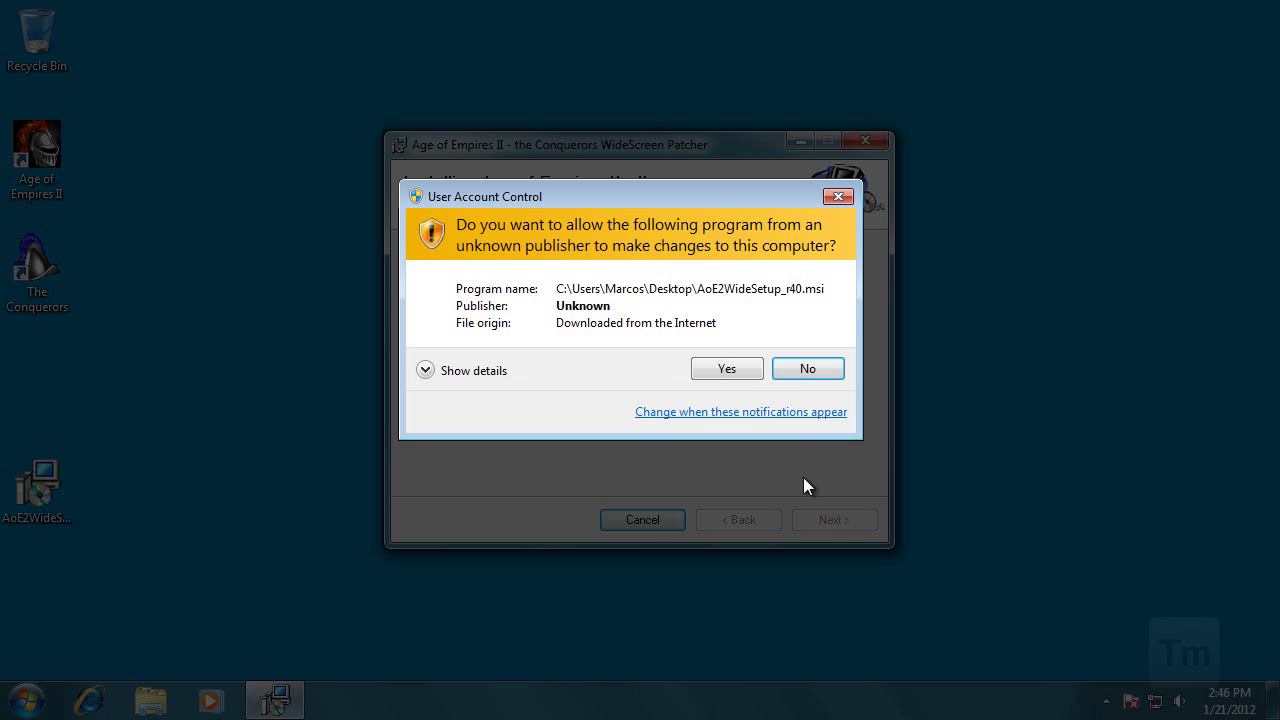
pyautogui.click(741, 367)
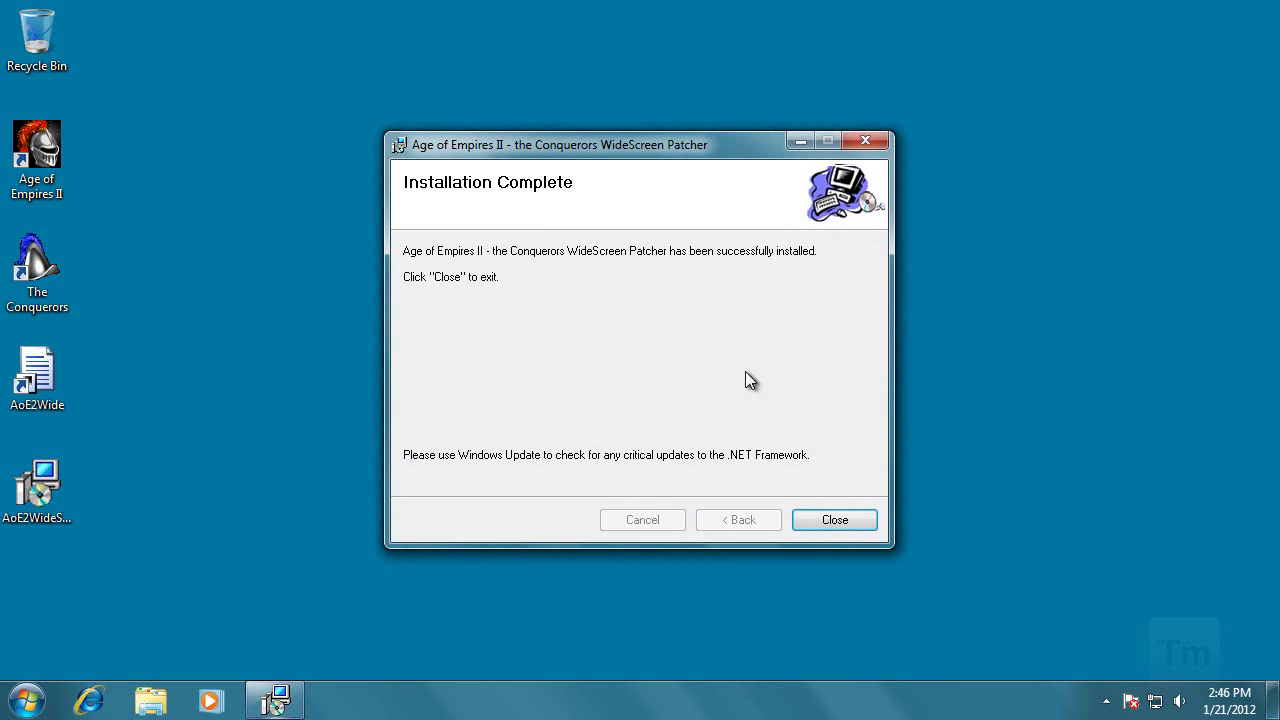
pyautogui.click(817, 515)
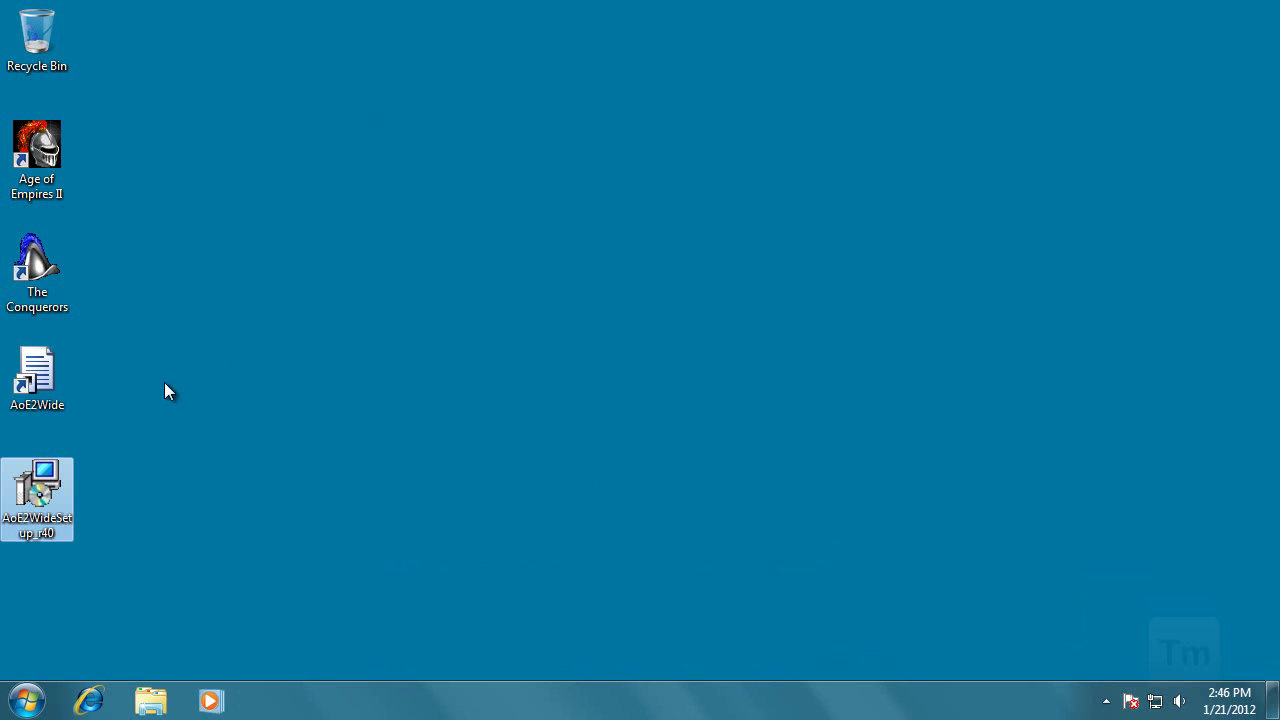
# Run the AoE2Wide patcher from the desktop with administrator permission and quit its console once it finishes.
pyautogui.doubleClick(53, 369)
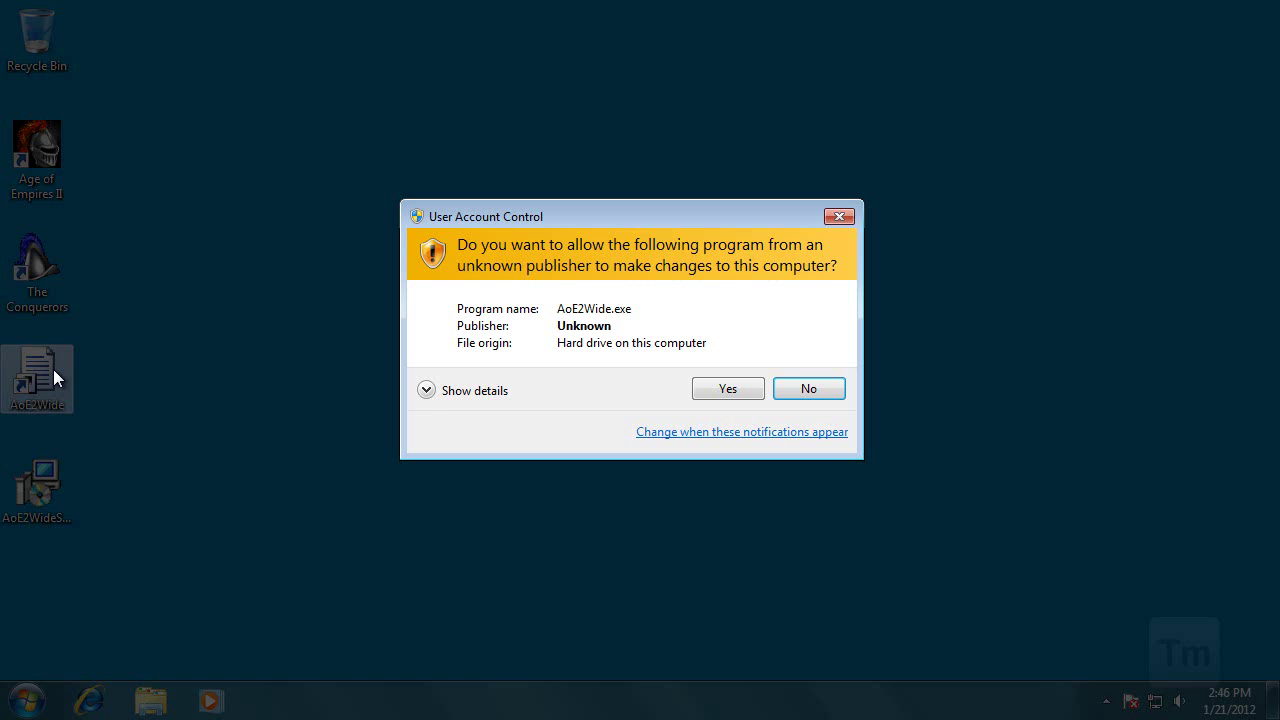
pyautogui.click(710, 386)
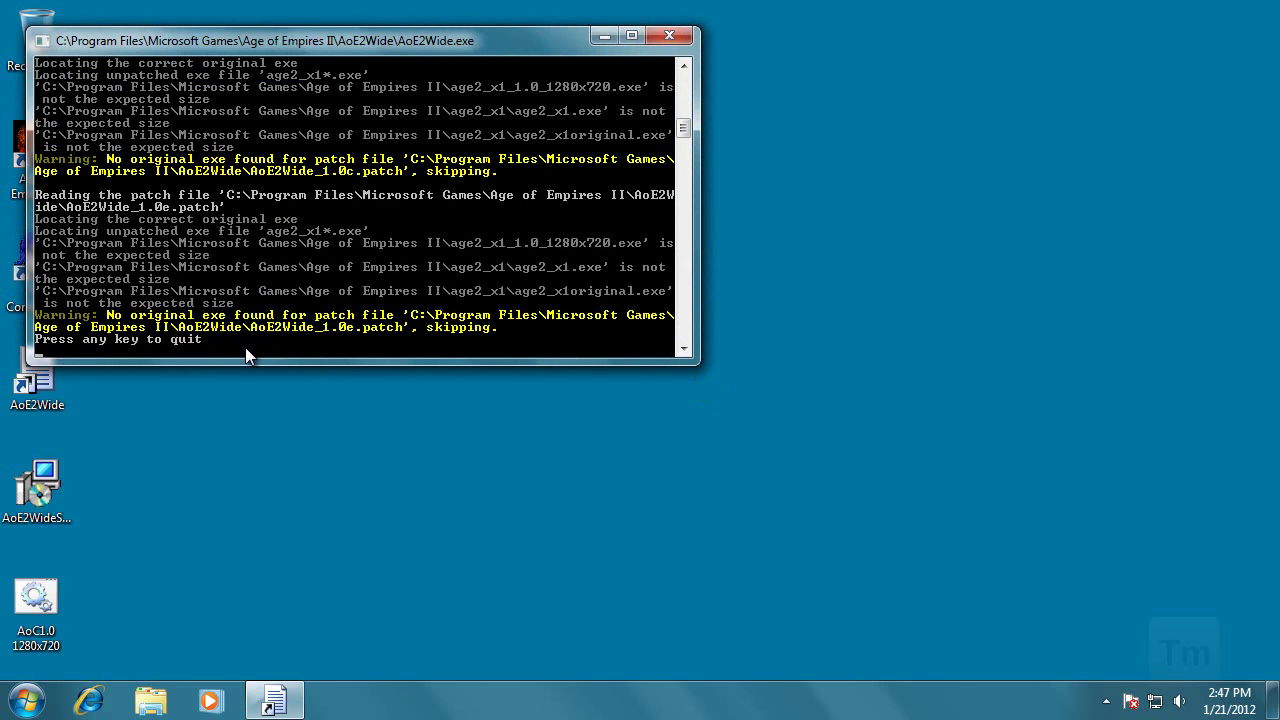
pyautogui.press('Return')
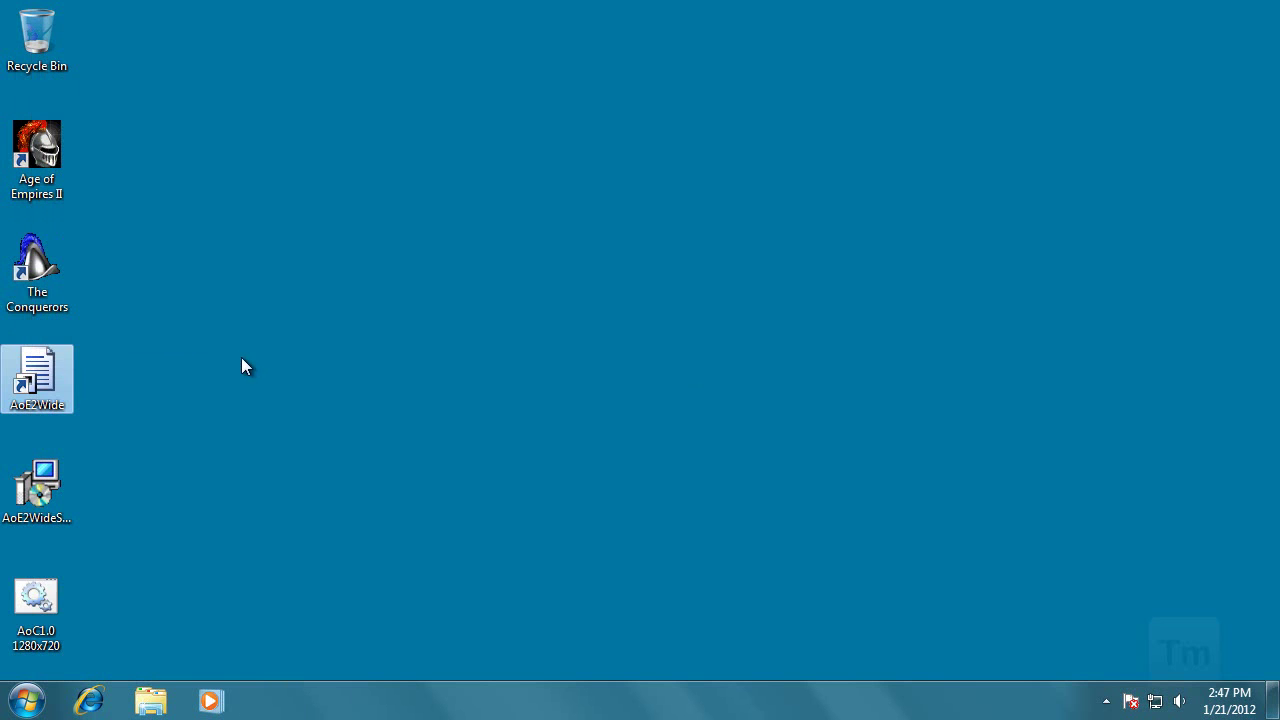
# Edit the AoC1.0 1280x720 batch file, commenting out the "-s explorer.exe" line with :: and adding "taskkill /f /im explorer.exe" below it.
pyautogui.click(51, 602)
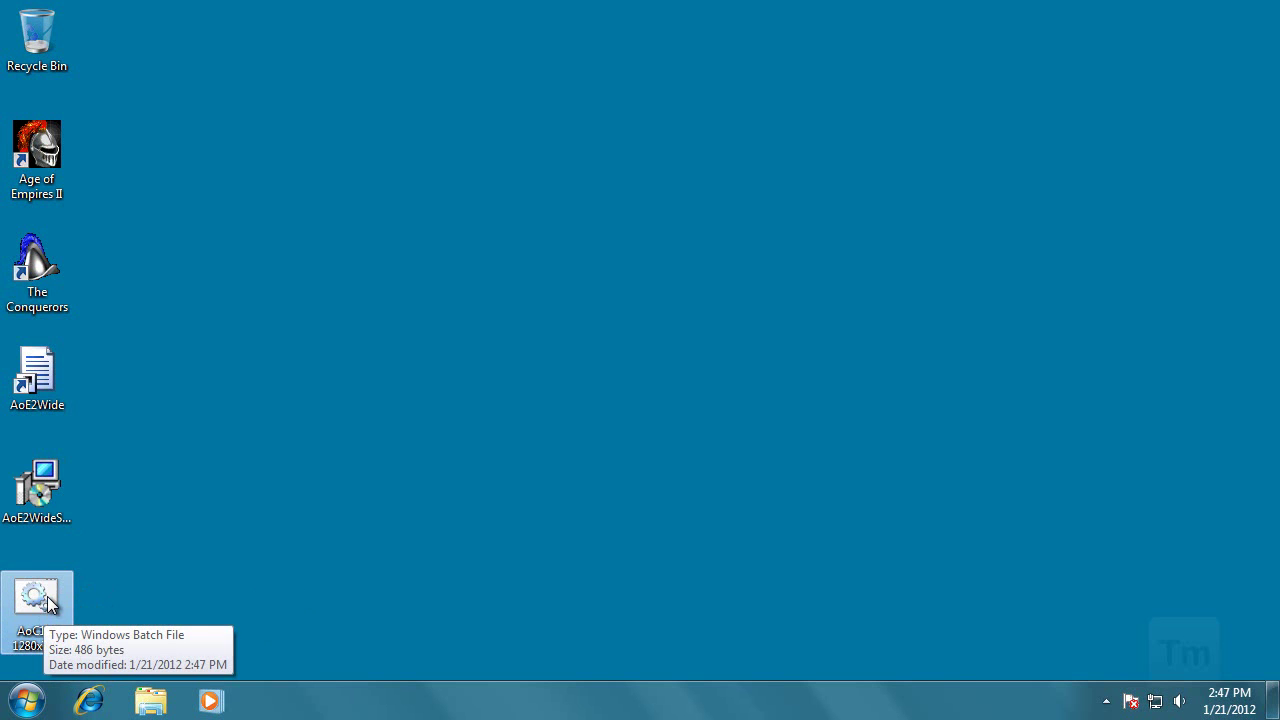
pyautogui.rightClick(47, 600)
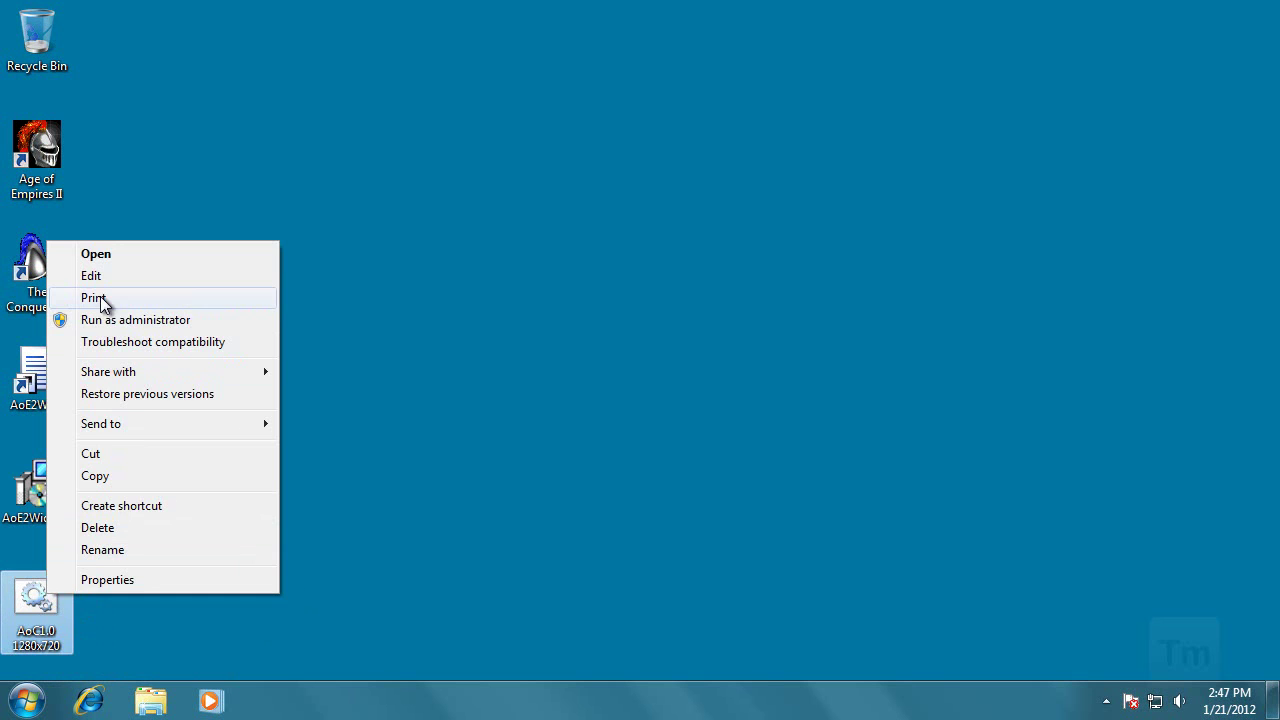
pyautogui.click(100, 276)
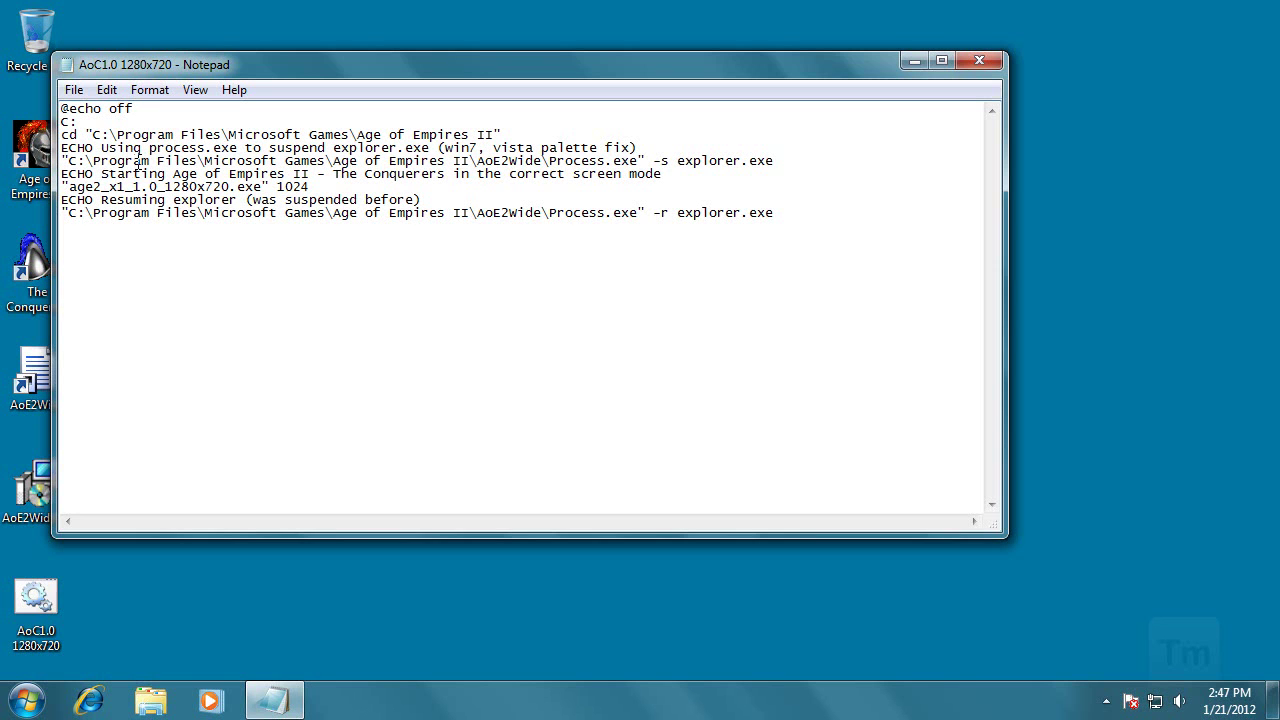
pyautogui.write('::')
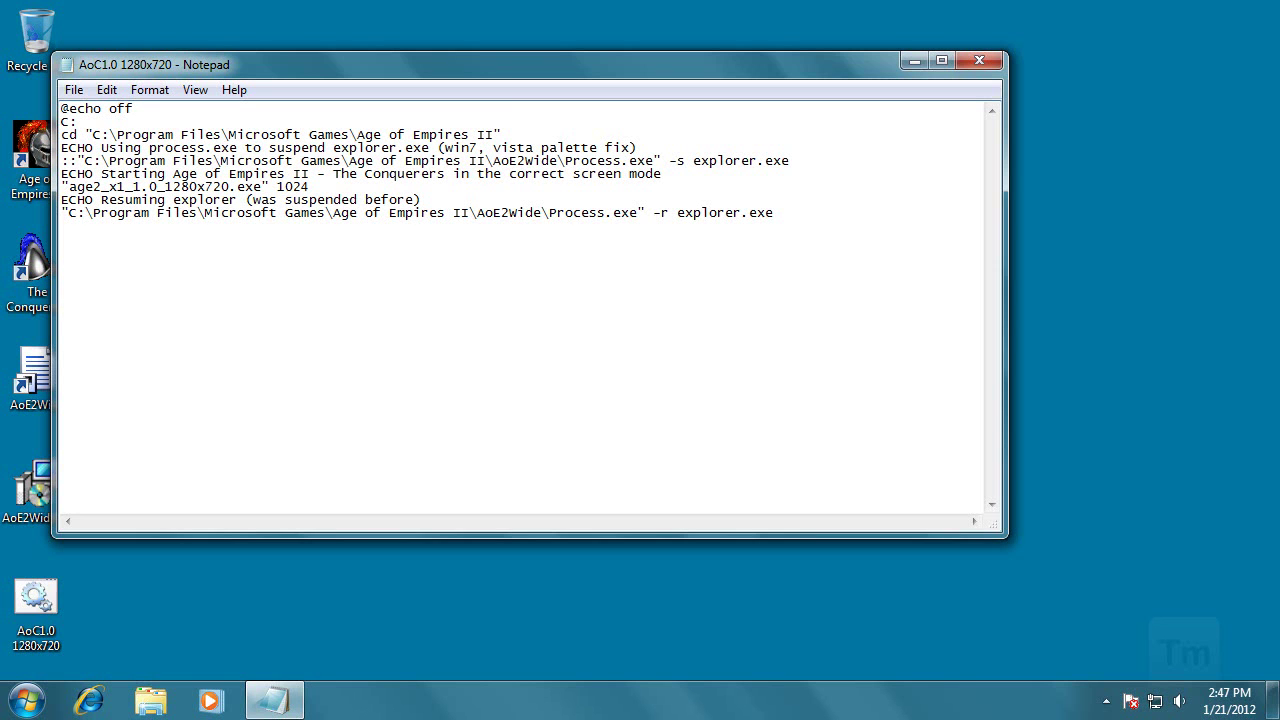
pyautogui.click(850, 160)
pyautogui.press('Return')
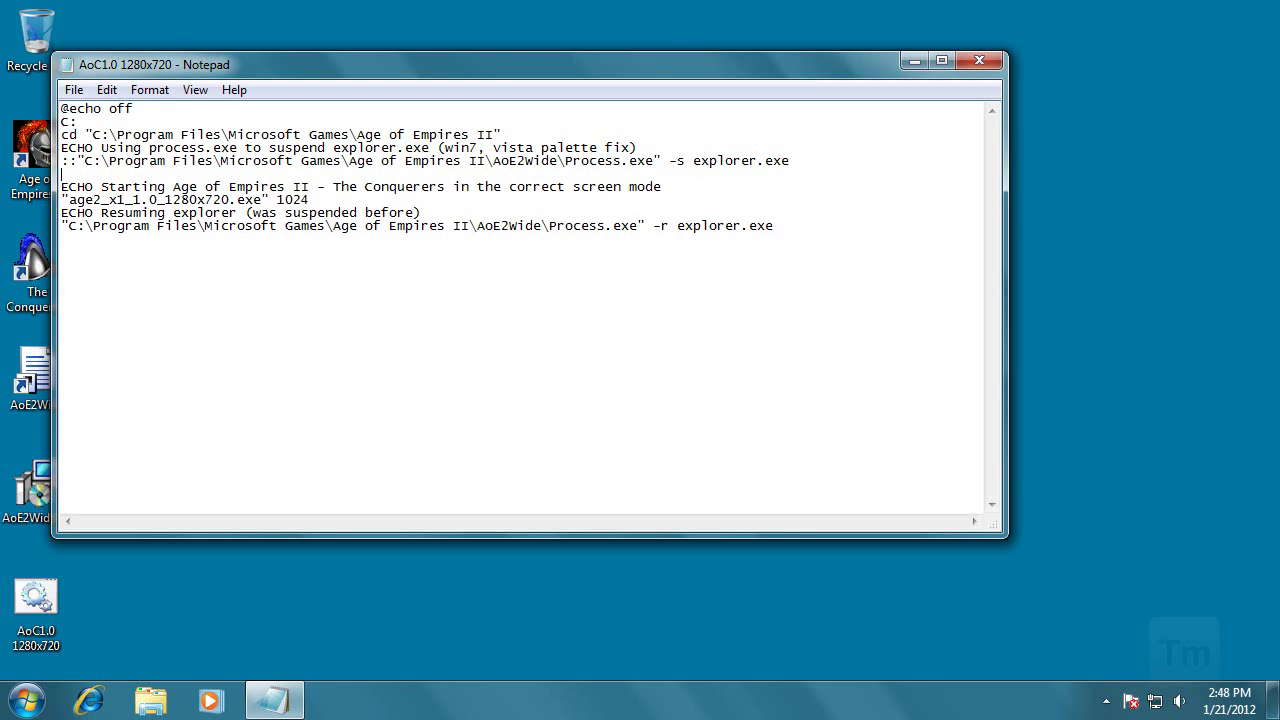
pyautogui.write('taskkill /f /im explorer.exe')
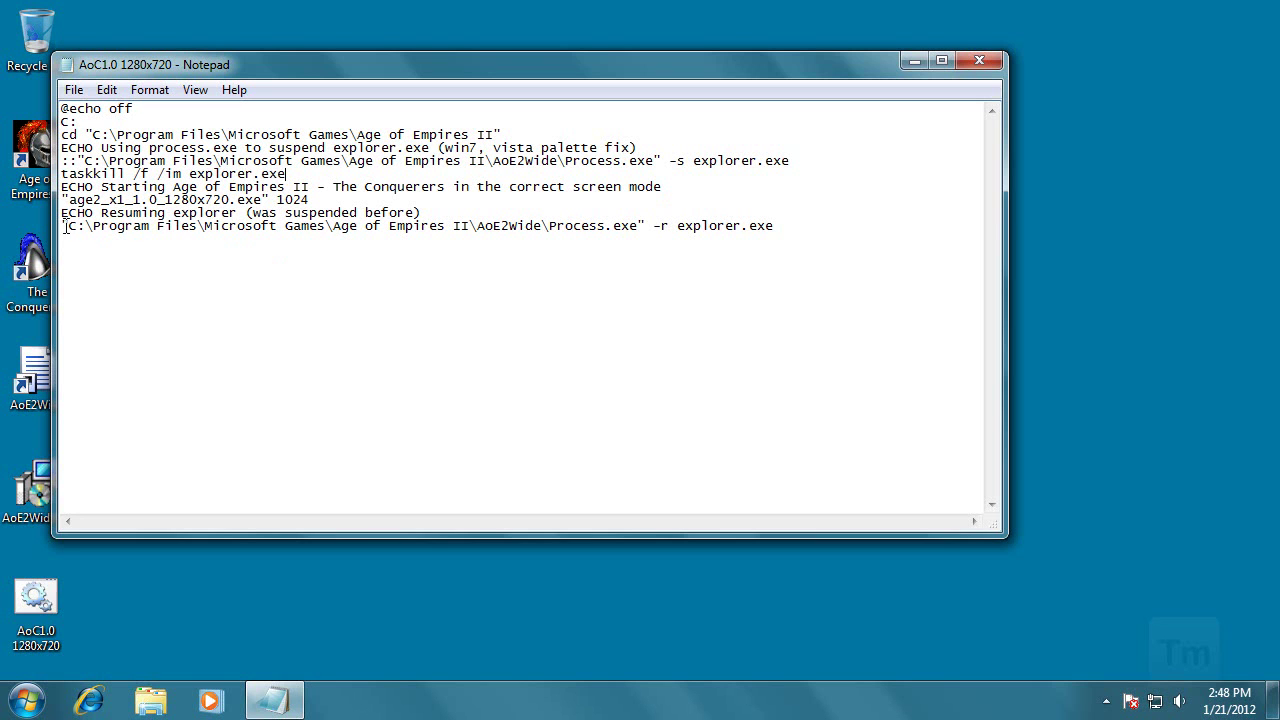
# Comment out the final "-r explorer.exe" line with :: and add "explorer.exe" on a new line below it.
pyautogui.moveTo(62, 226); pyautogui.dragTo(600, 226)
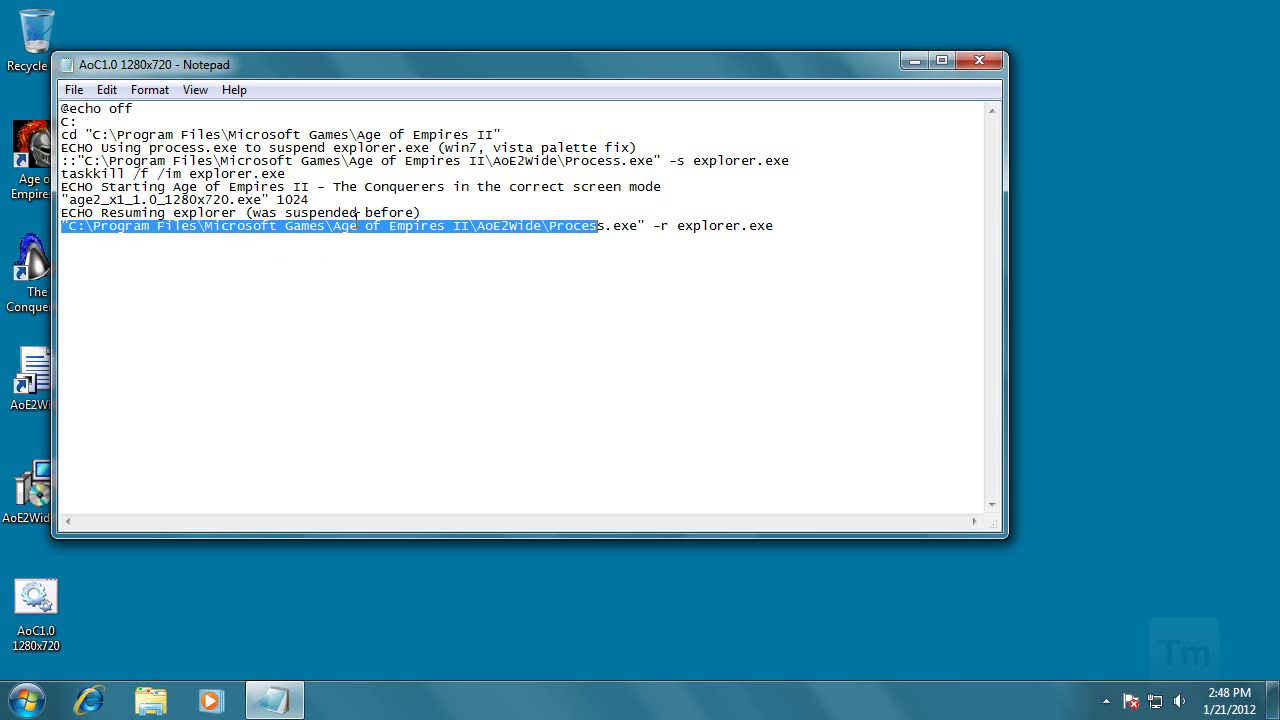
pyautogui.click(83, 228)
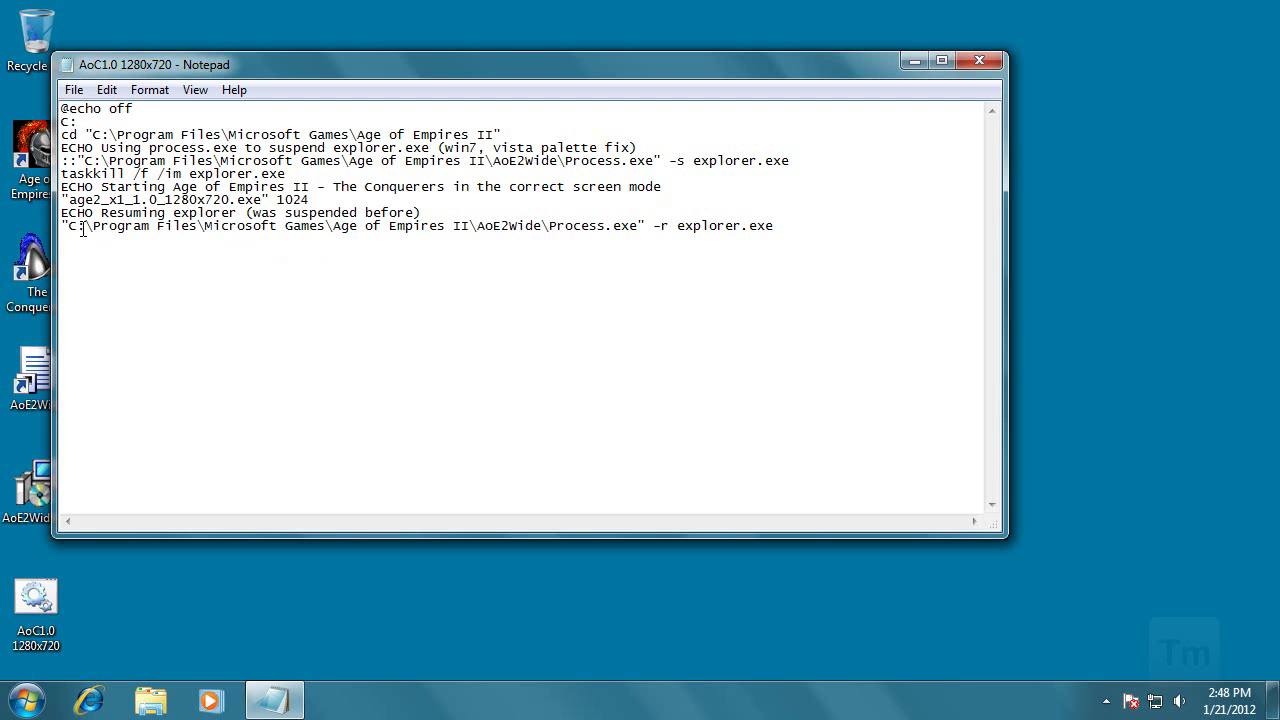
pyautogui.write('::')
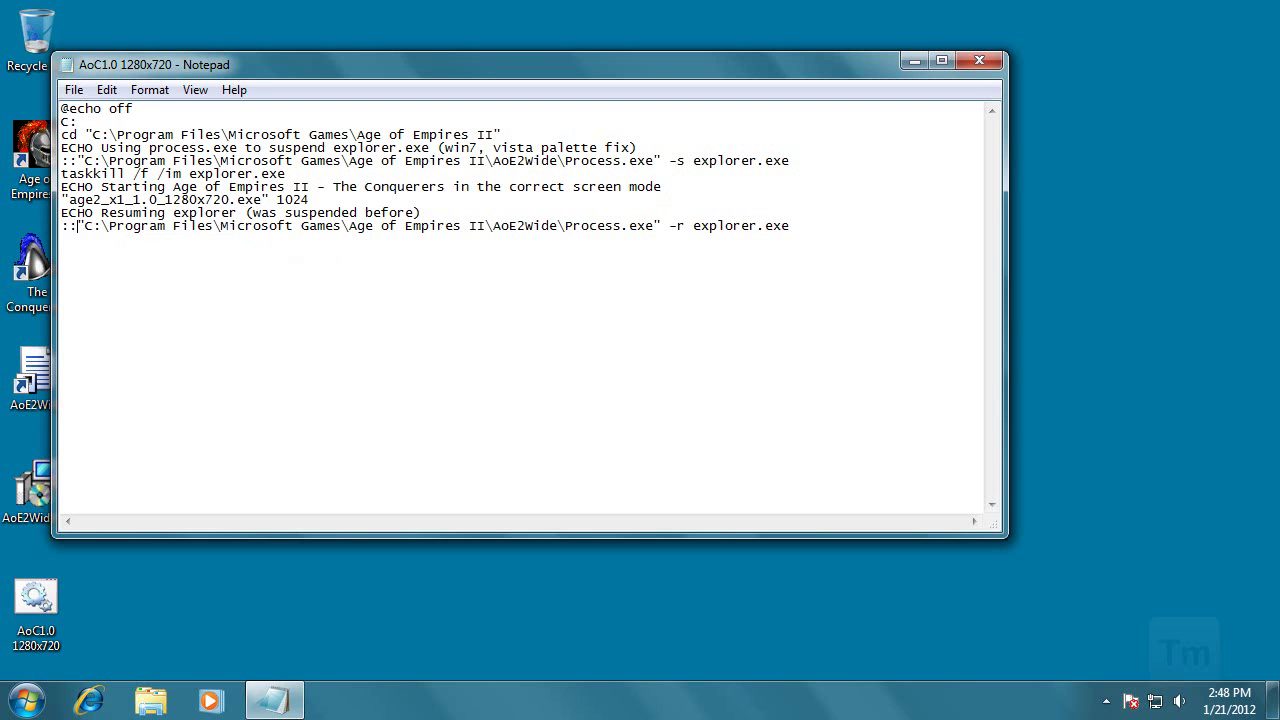
pyautogui.press('Return')
pyautogui.write('explorer.exe')
# Review the edited explorer.exe lines, then save the batch file and close it.
pyautogui.moveTo(790, 161); pyautogui.dragTo(693, 162)
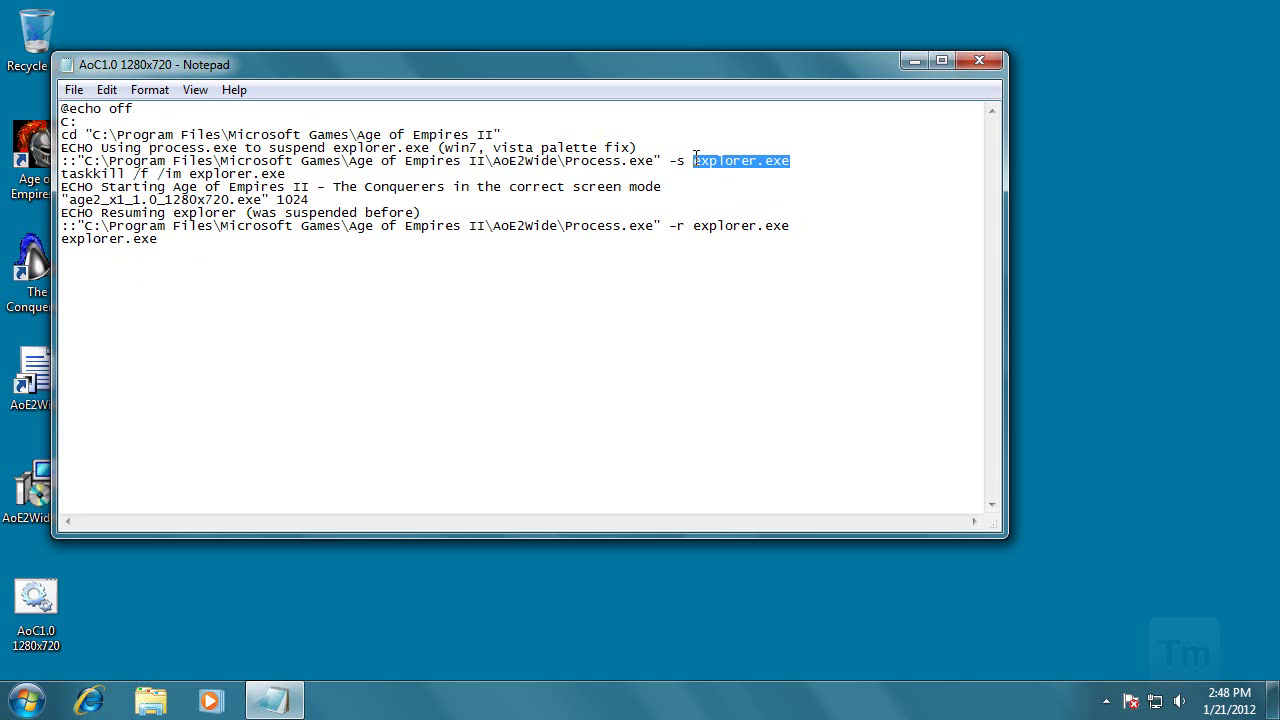
pyautogui.moveTo(655, 161); pyautogui.dragTo(488, 163)
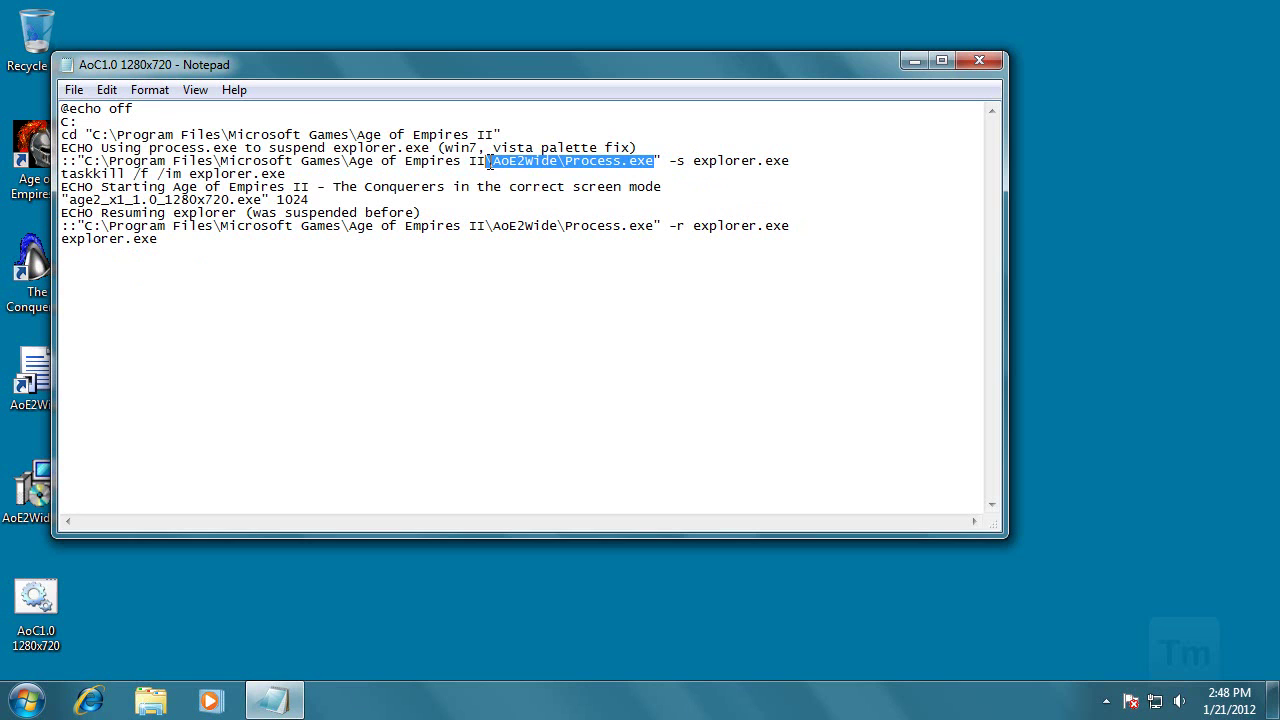
pyautogui.click(552, 164)
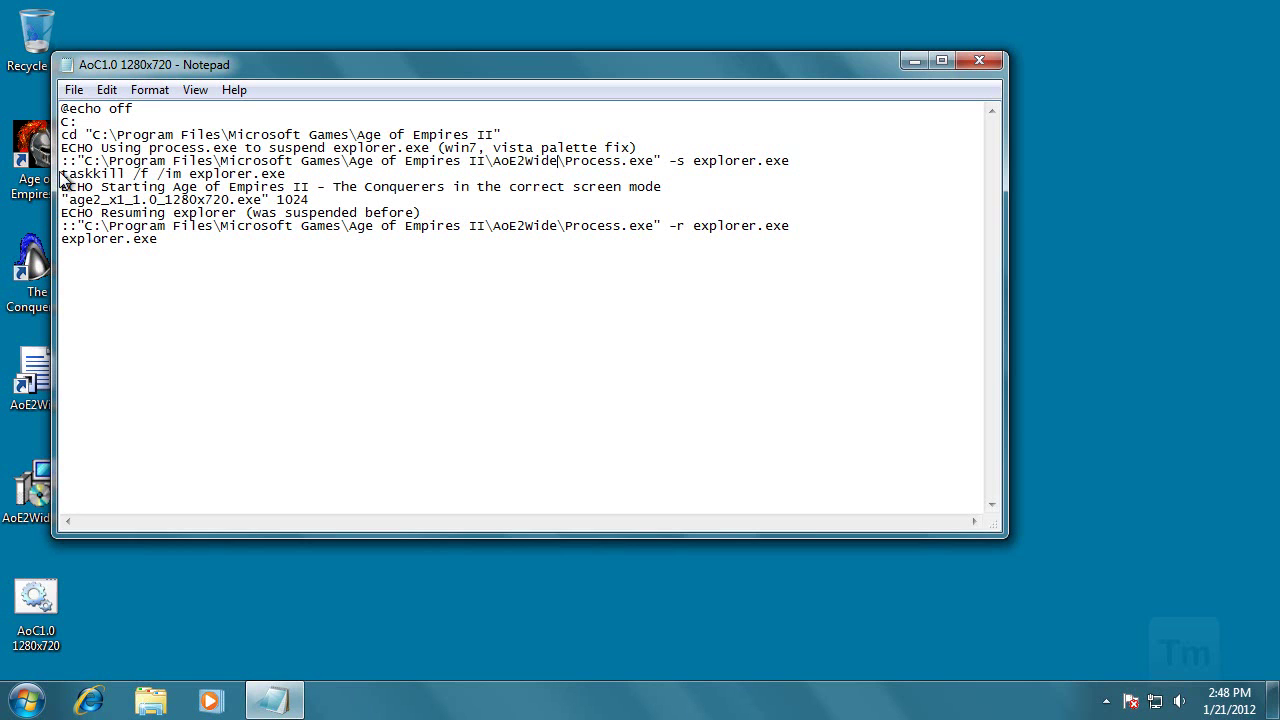
pyautogui.moveTo(62, 176); pyautogui.dragTo(292, 173)
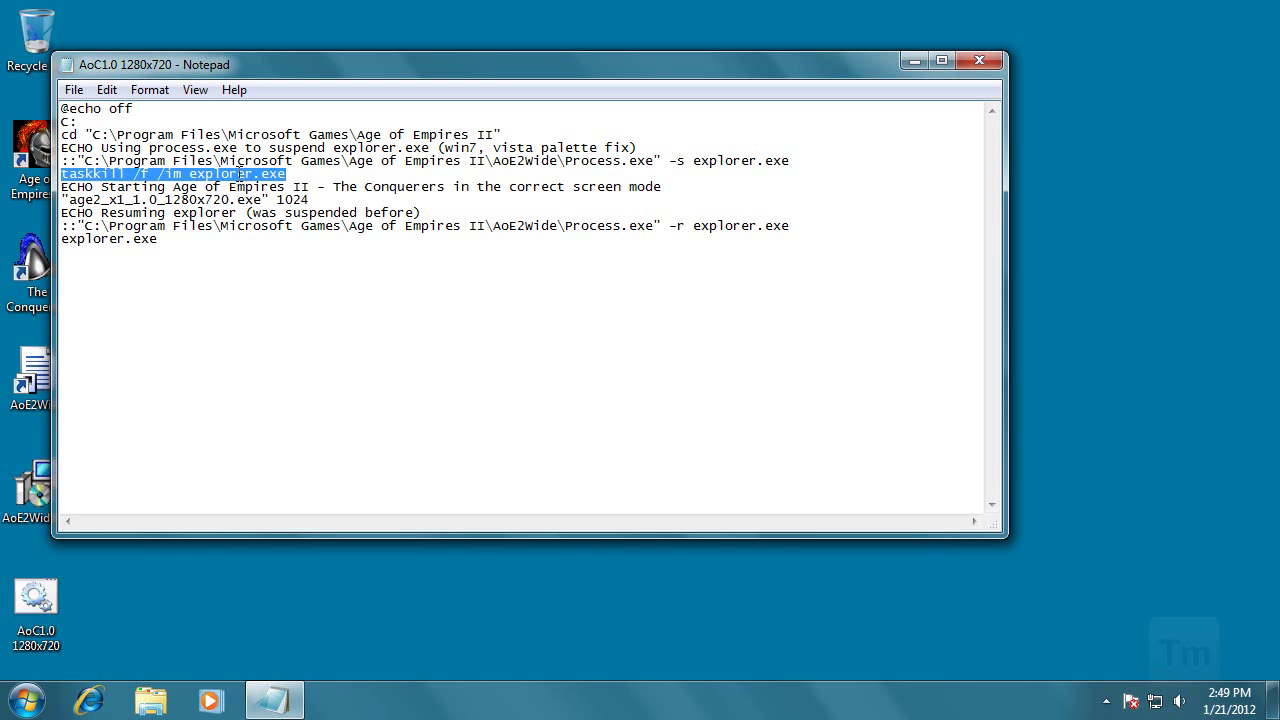
pyautogui.moveTo(158, 239); pyautogui.dragTo(63, 238)
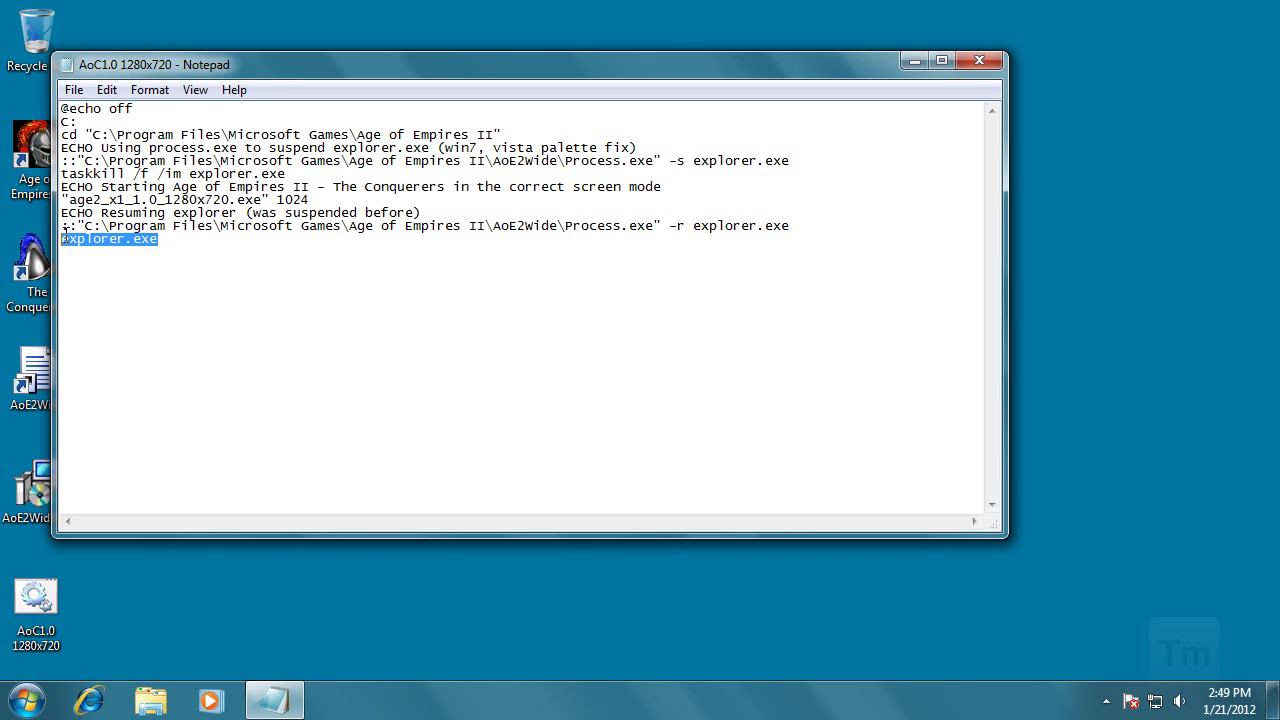
pyautogui.click(75, 92)
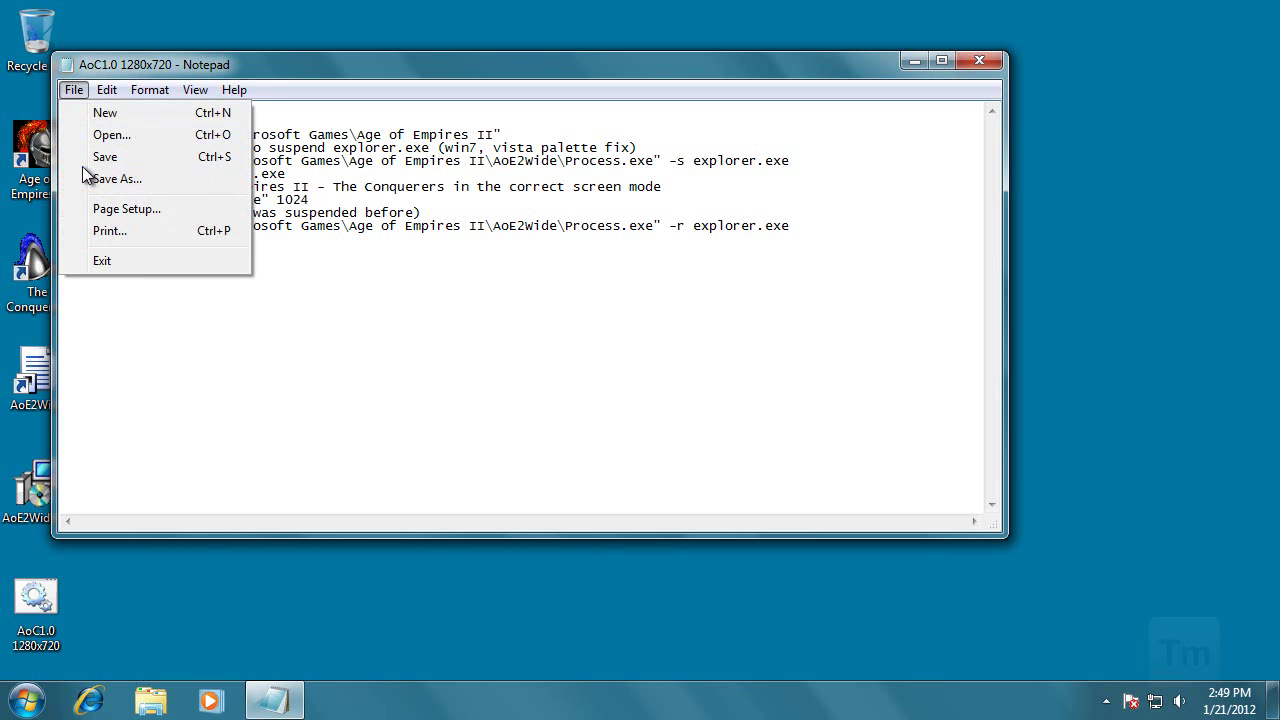
pyautogui.click(92, 160)
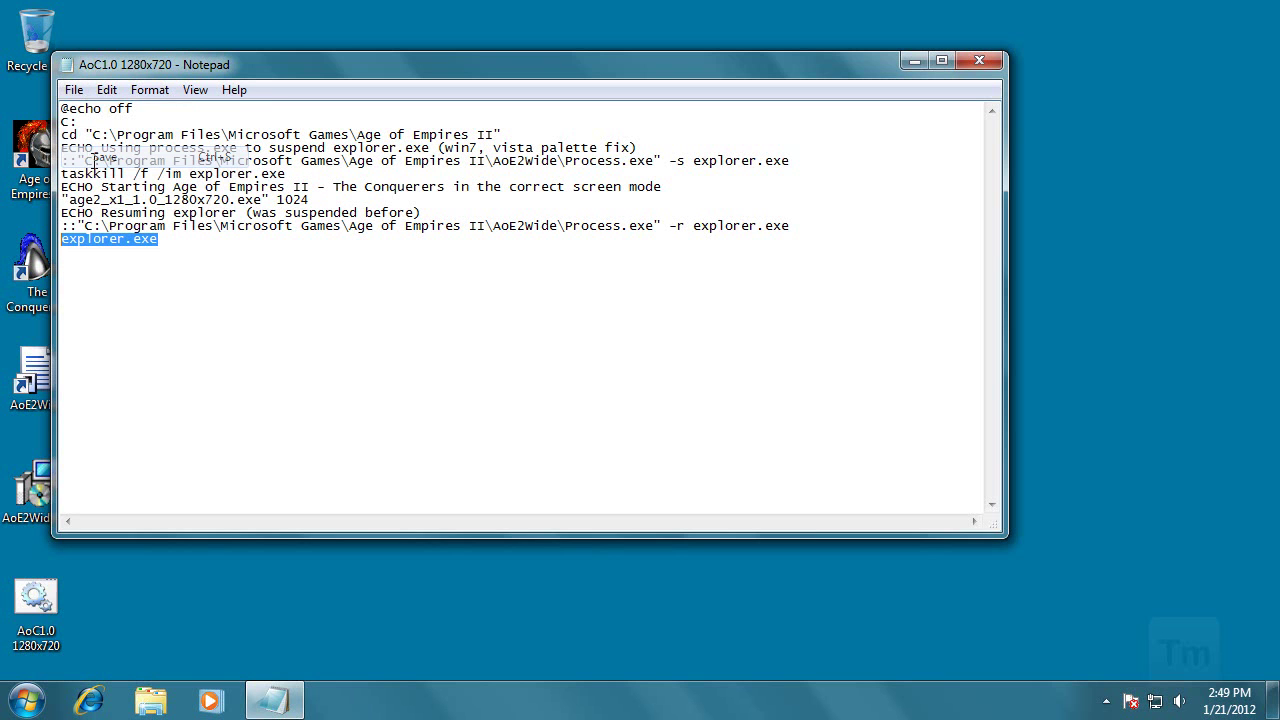
pyautogui.click(987, 65)
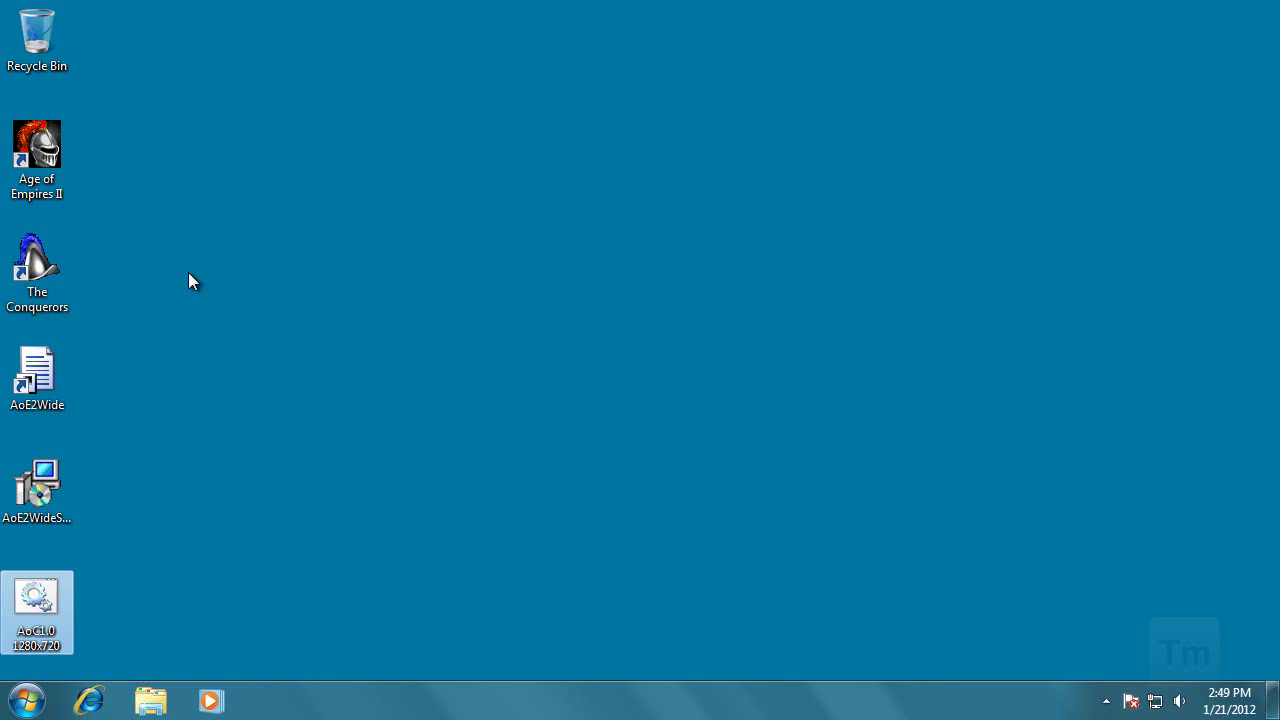
# Launch The Conquerors from its desktop shortcut, allowing the unverified age2_x1 application to run.
pyautogui.doubleClick(56, 274)
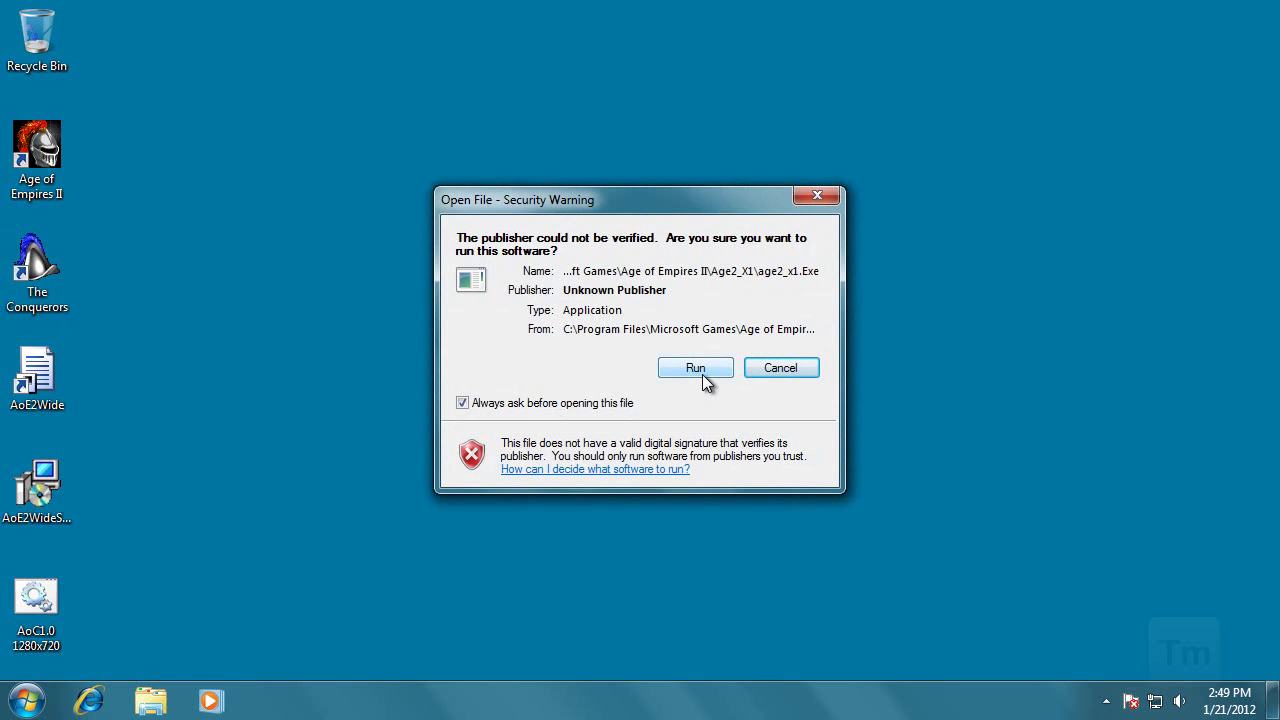
pyautogui.click(696, 368)
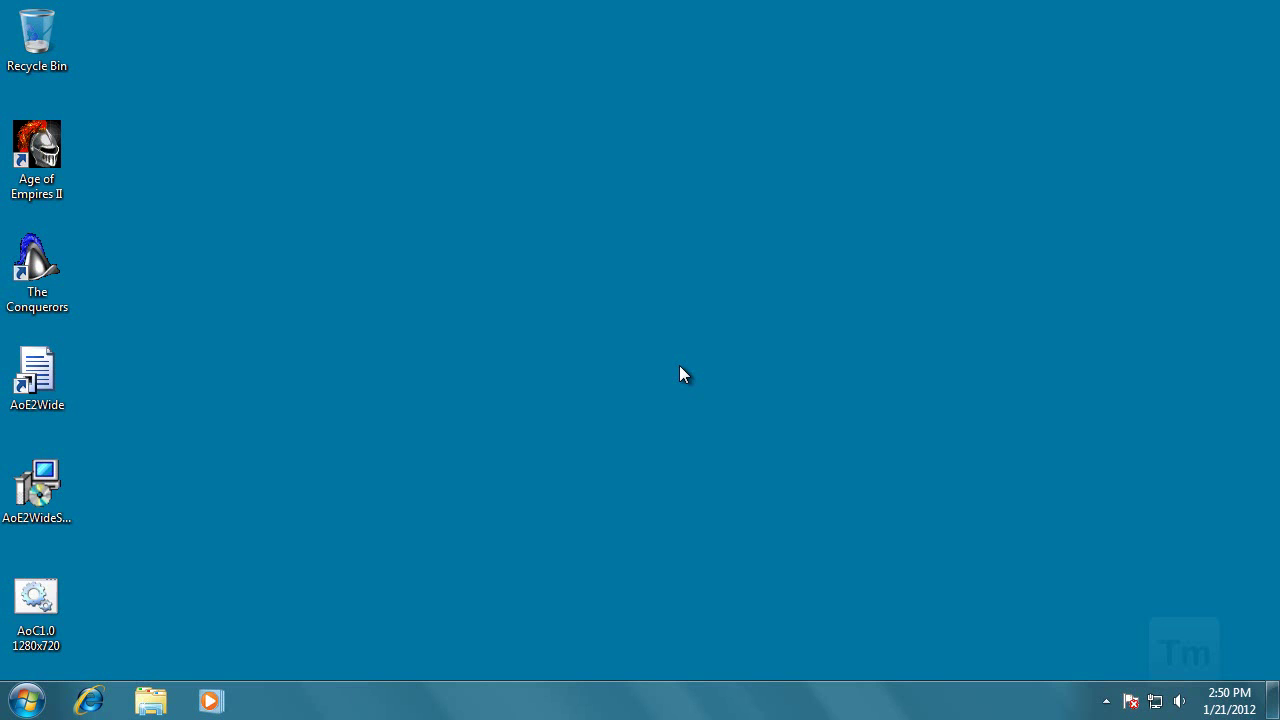
# Launch the widescreen game from the AoC1.0 1280x720 batch file and start a single-player Standard Game with the default settings.
pyautogui.click(36, 292)
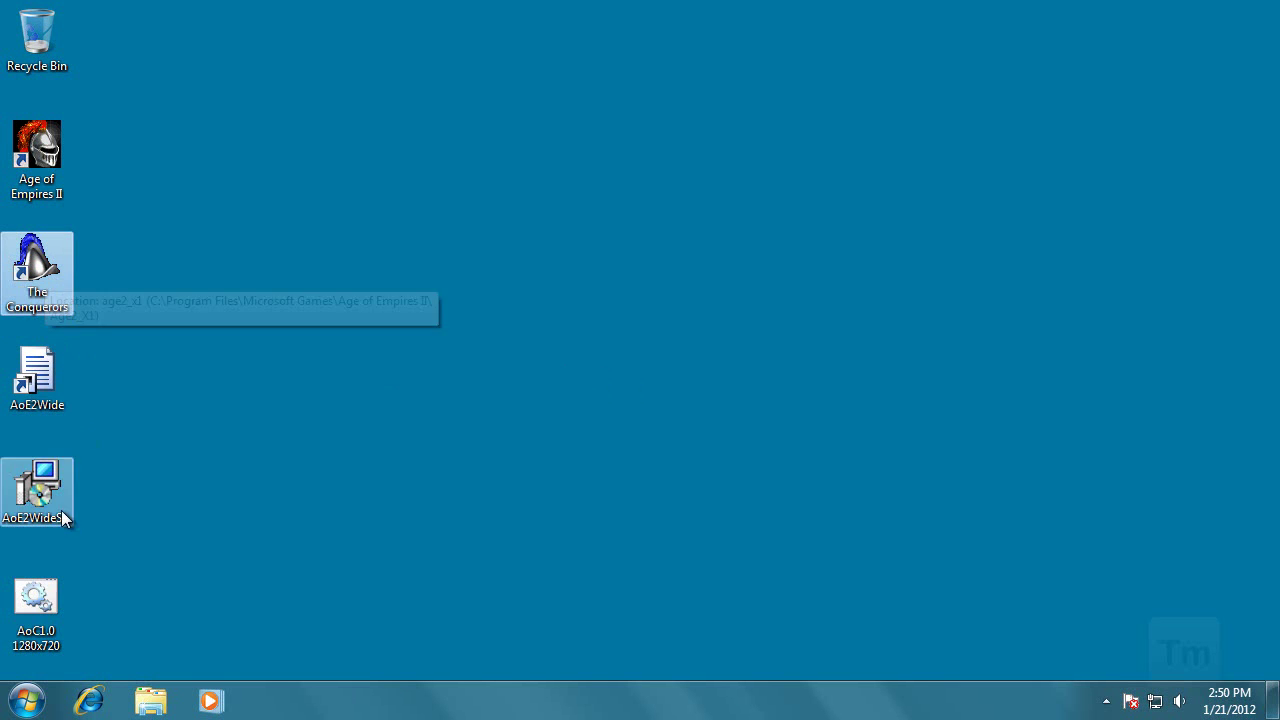
pyautogui.click(47, 620)
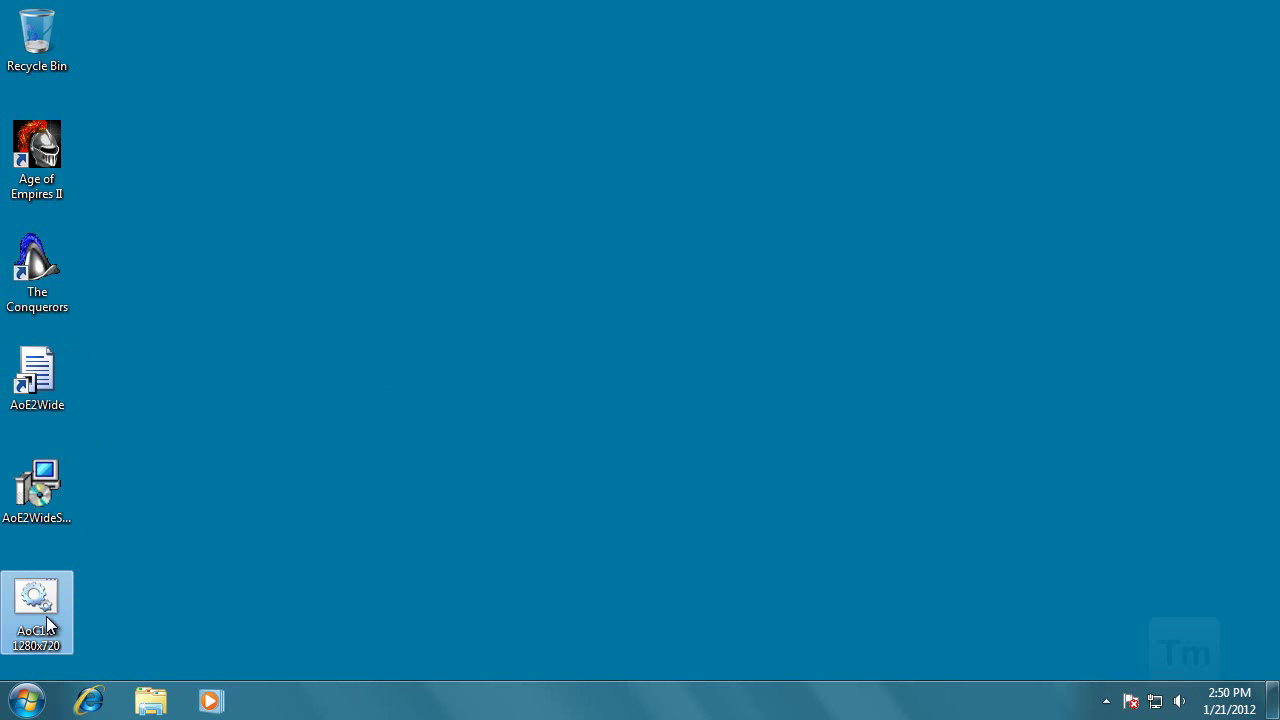
pyautogui.click(67, 298)
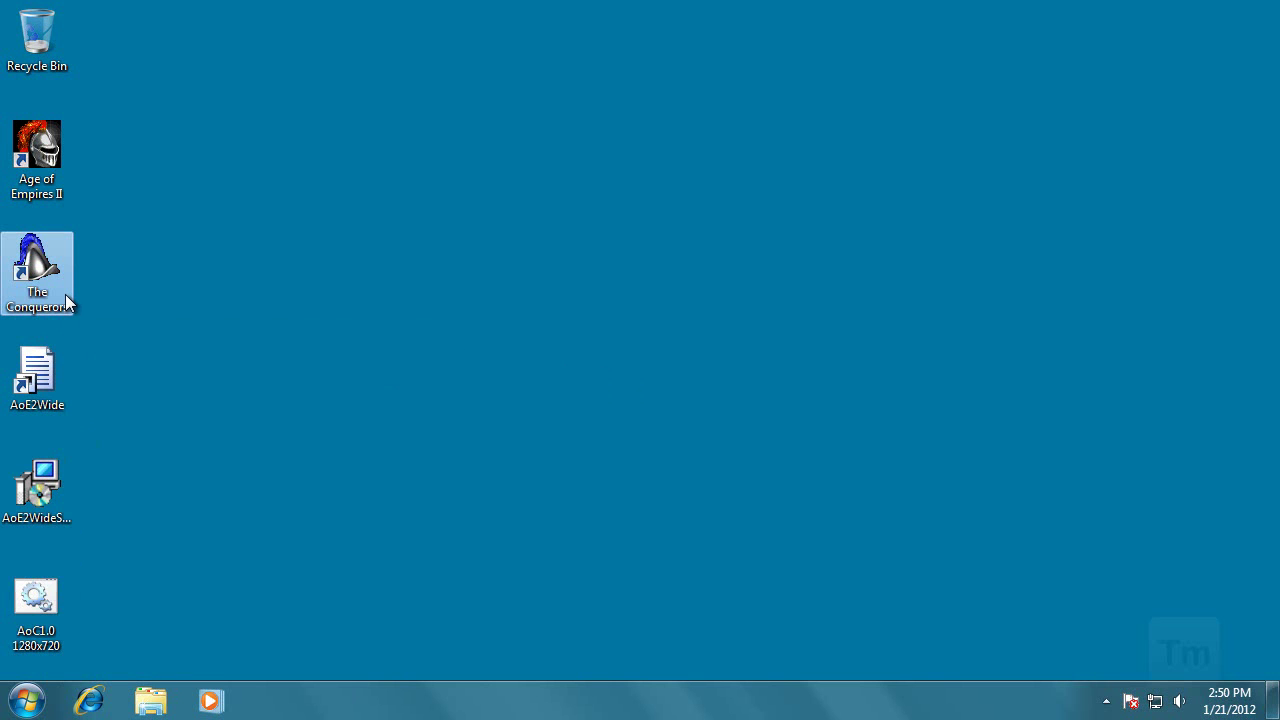
pyautogui.click(51, 623)
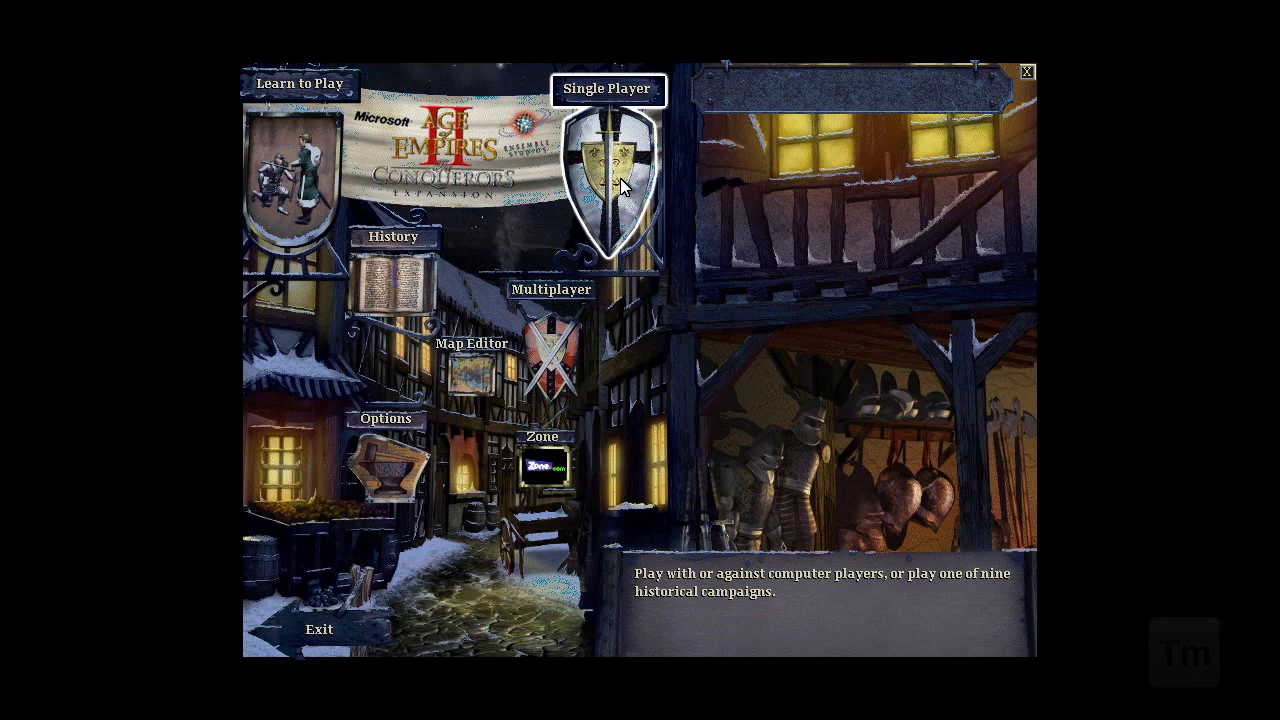
pyautogui.click(620, 185)
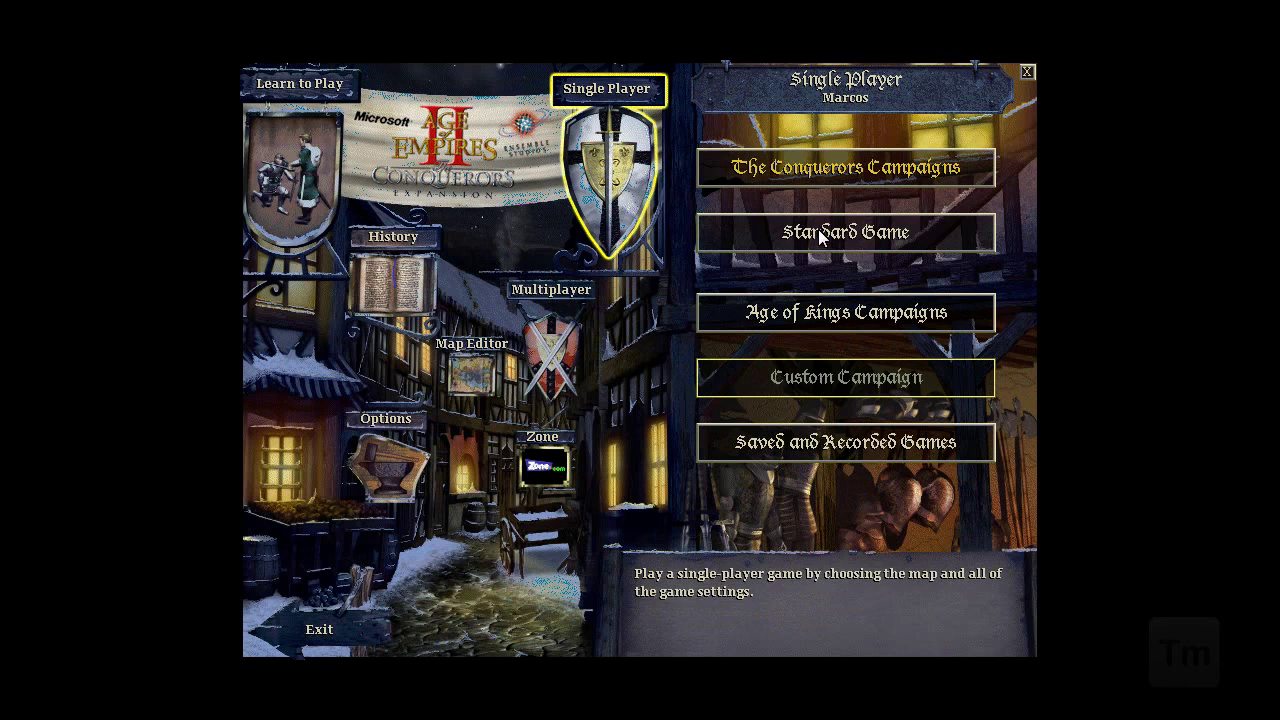
pyautogui.click(818, 233)
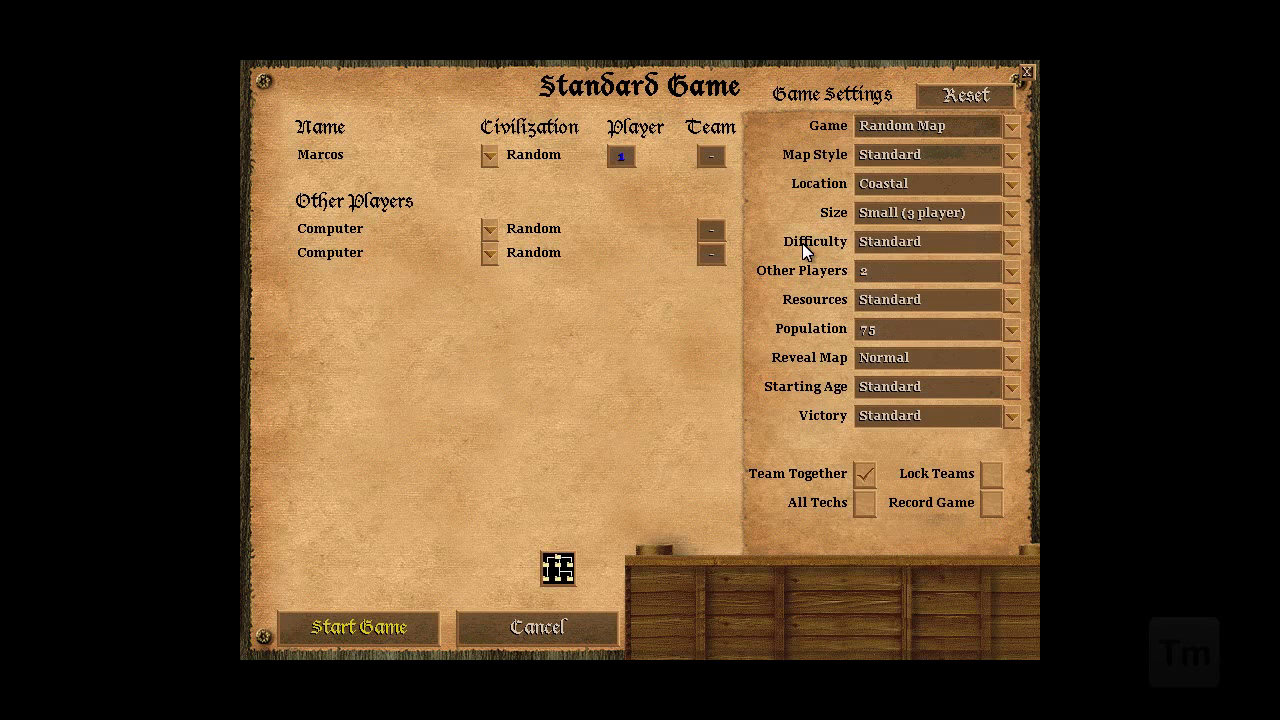
pyautogui.click(345, 626)
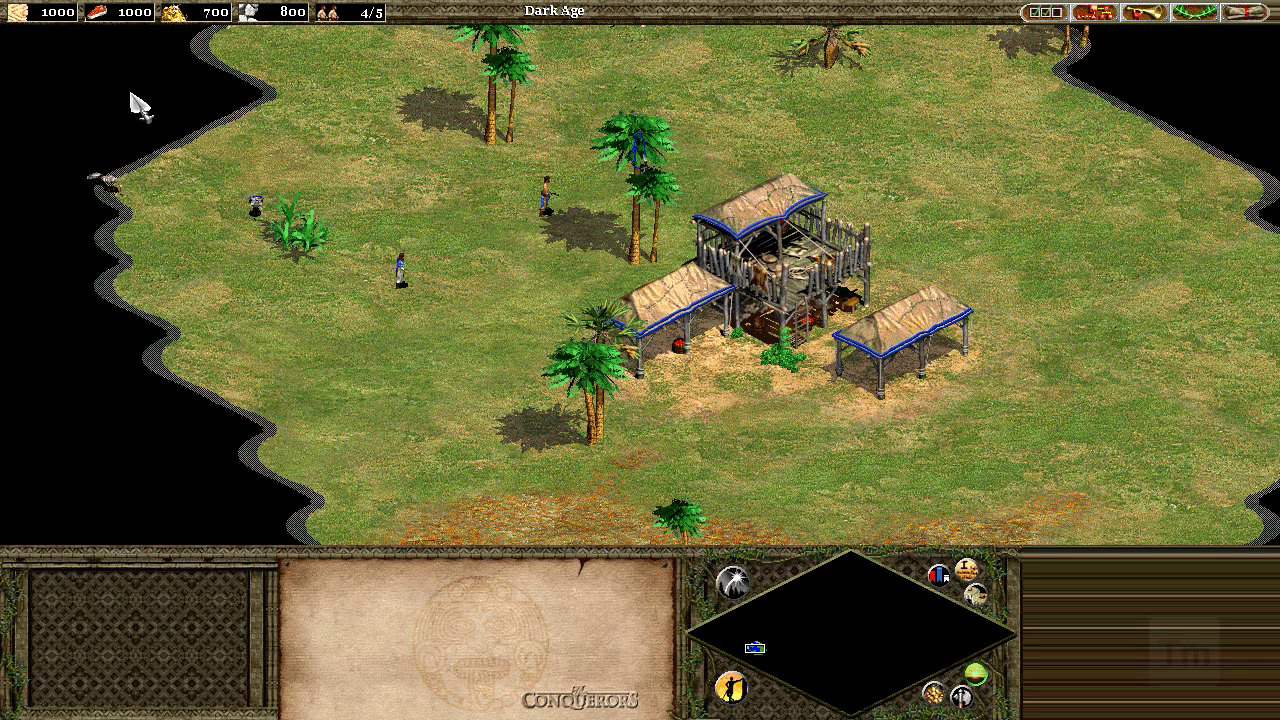
# Send one villager to the nearby turkey and another toward the palms by the Town Center, and select the Eagle Warrior.
pyautogui.click(546, 198)
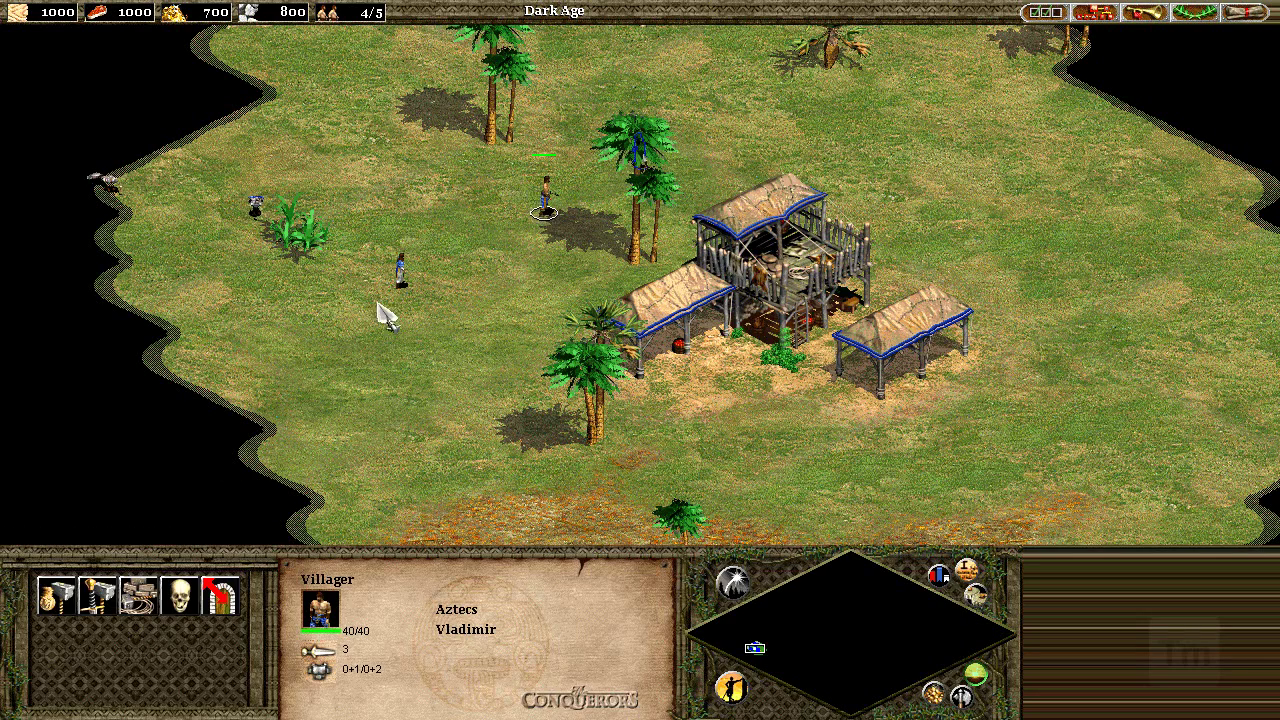
pyautogui.rightClick(255, 207)
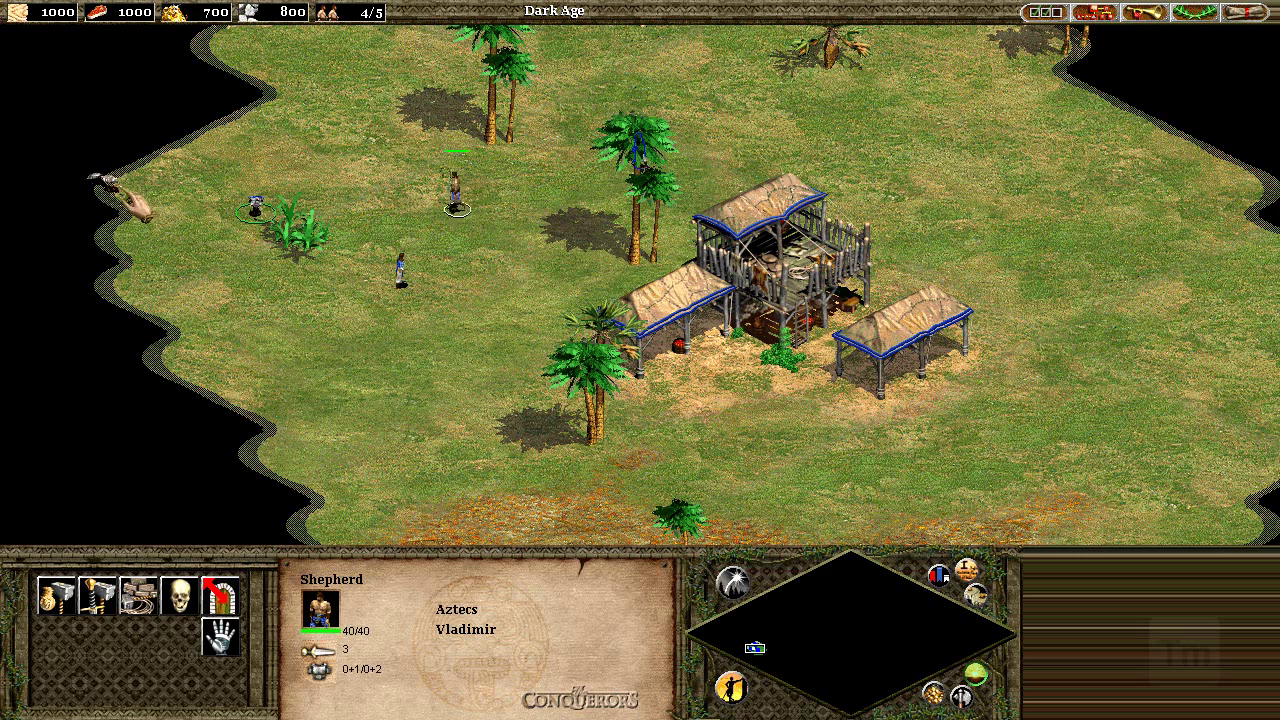
pyautogui.click(410, 265)
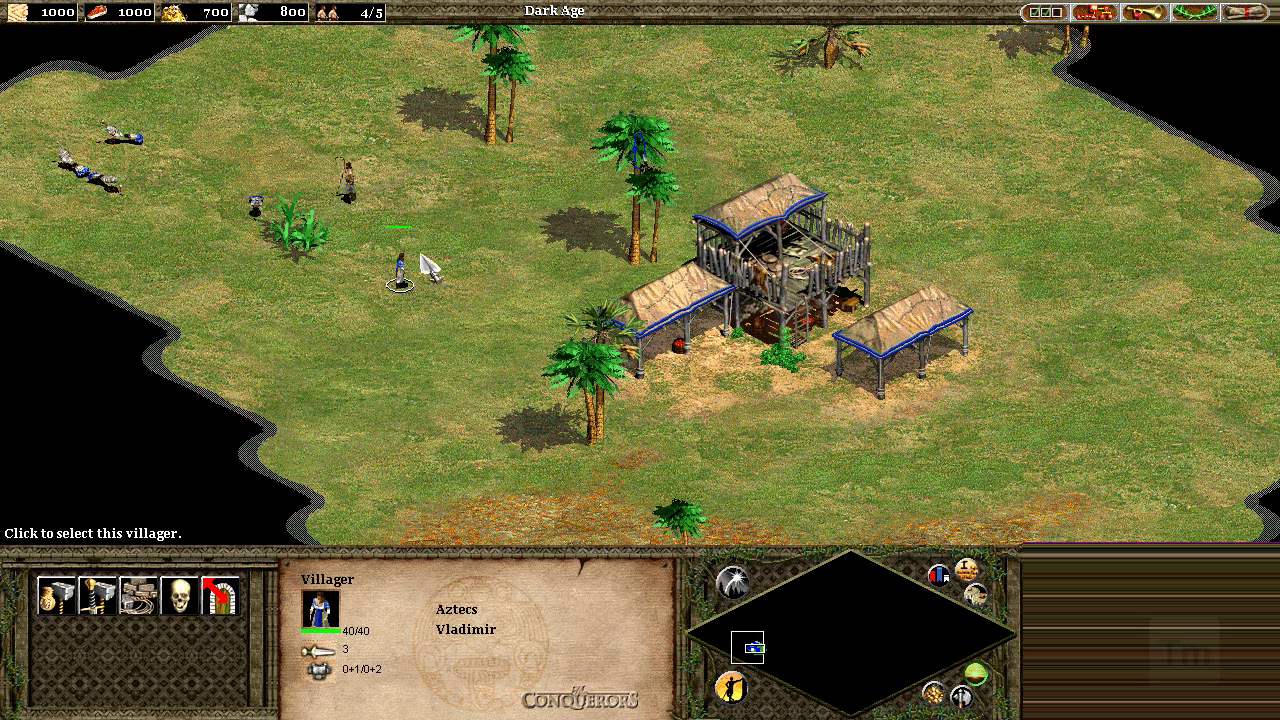
pyautogui.rightClick(620, 420)
pyautogui.click(640, 205)
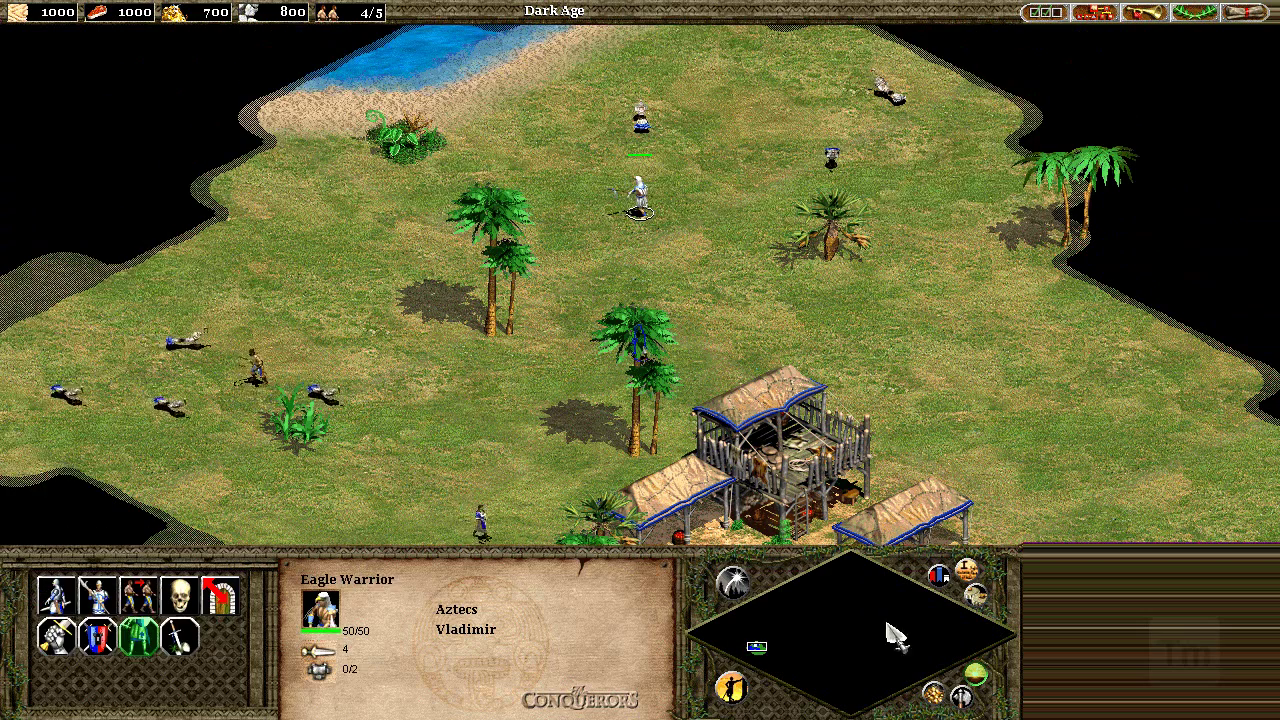